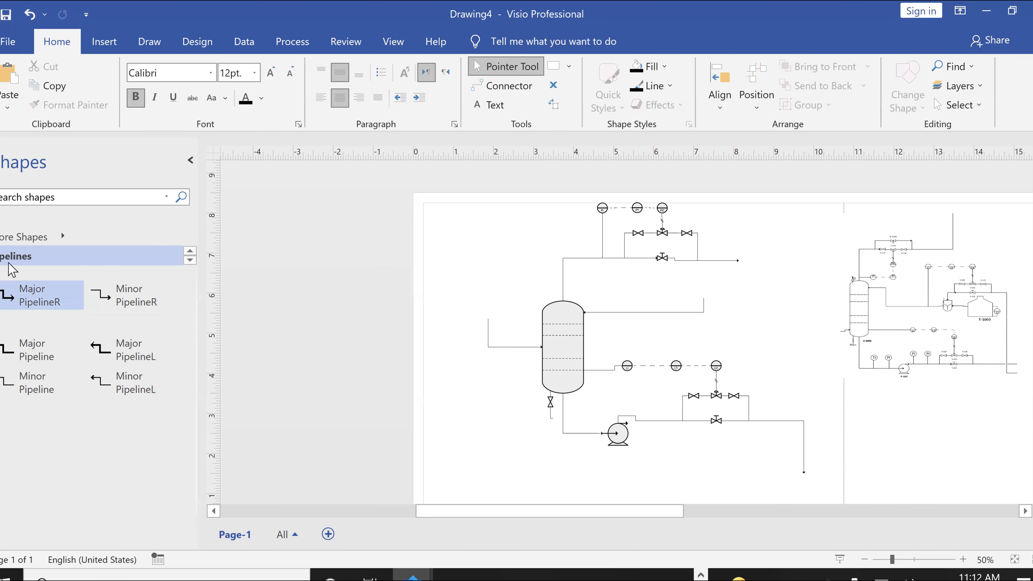
- Place a Mixer shape from the Equipment - General stencil near the end of the column's upper outlet line
{"action": "scroll", "coordinate": [126, 247], "scroll_direction": "up", "scroll_amount": 2}
{"action": "scroll", "coordinate": [124, 249], "scroll_direction": "down", "scroll_amount": 1}
{"action": "scroll", "coordinate": [122, 250], "scroll_direction": "up", "scroll_amount": 1}
{"action": "left_click", "coordinate": [125, 256]}
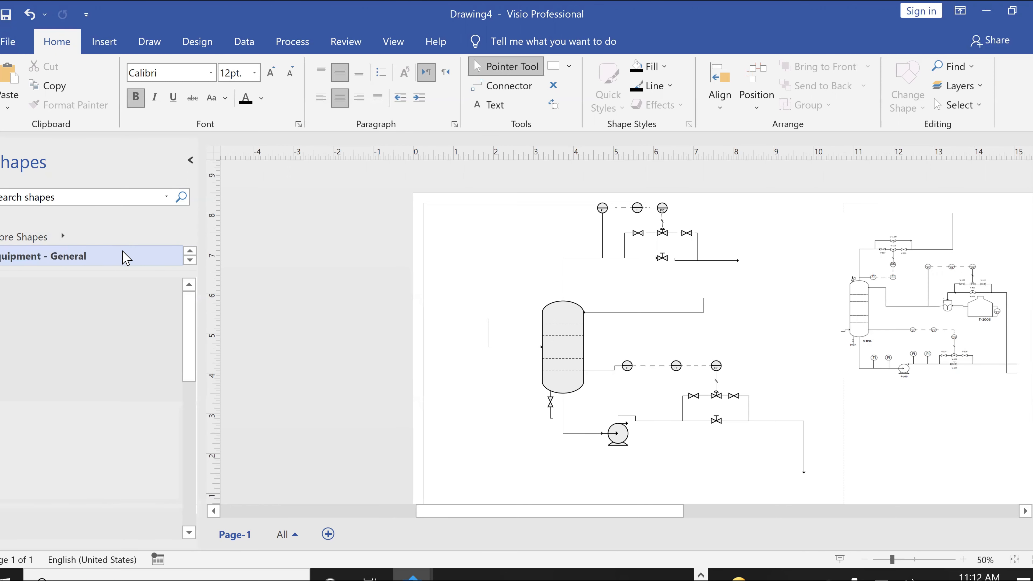
{"action": "left_click_drag", "start_coordinate": [16, 327], "coordinate": [721, 327]}
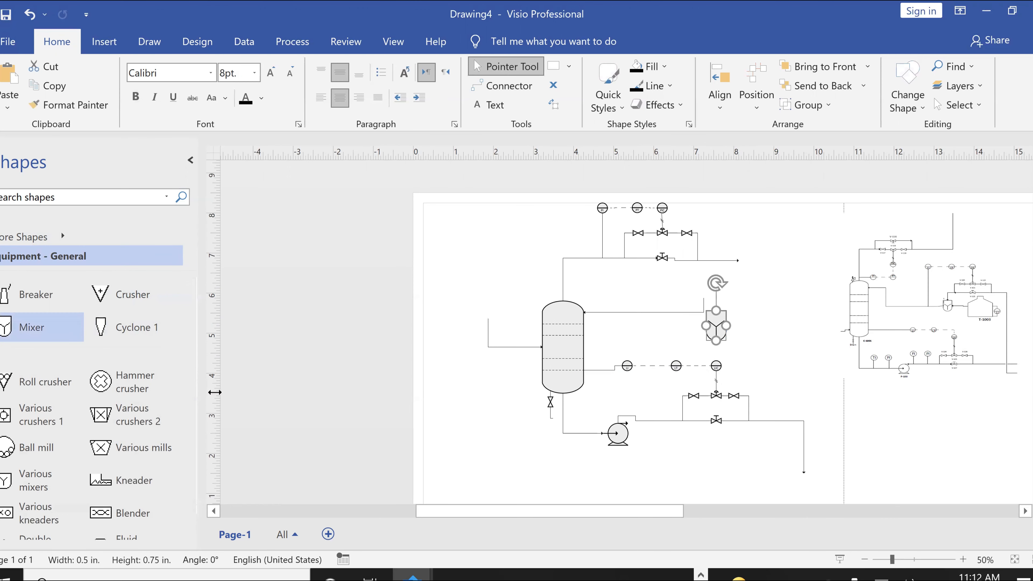
- Look through the Equipment - General stencil for a suitable tank shape
{"action": "scroll", "coordinate": [75, 401], "scroll_direction": "down", "scroll_amount": 4}
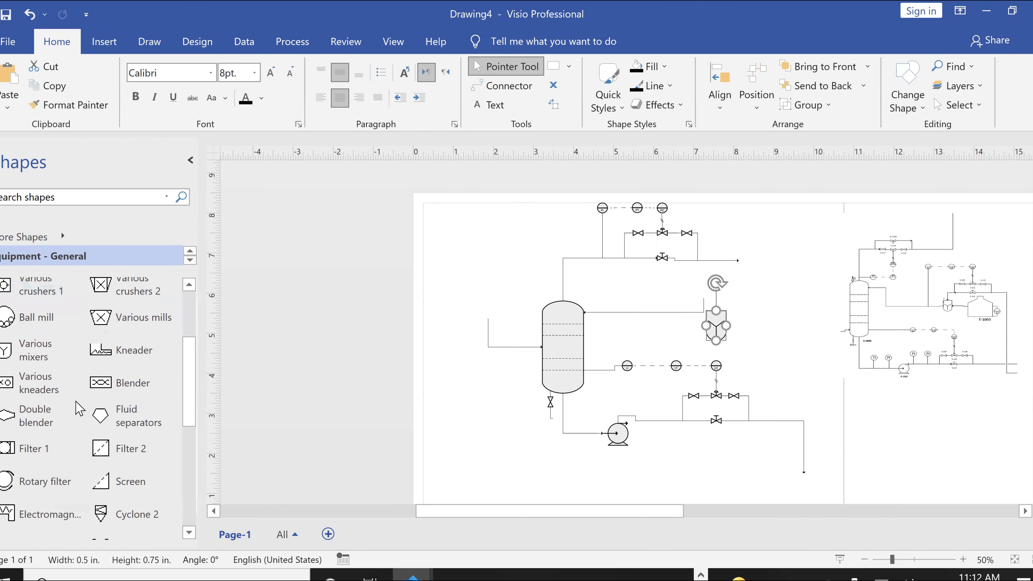
{"action": "scroll", "coordinate": [79, 407], "scroll_direction": "down", "scroll_amount": 5}
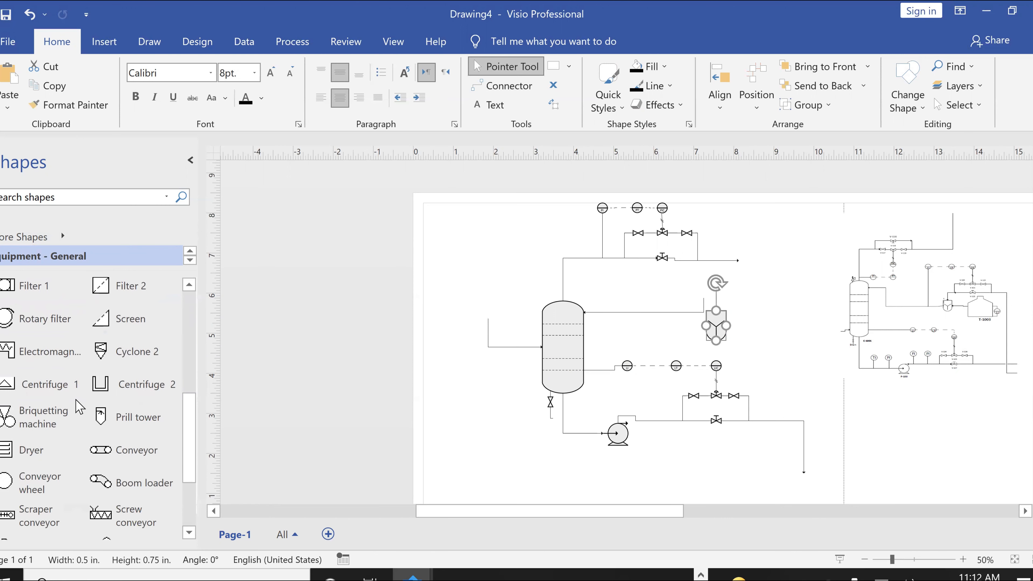
{"action": "scroll", "coordinate": [81, 407], "scroll_direction": "down", "scroll_amount": 4}
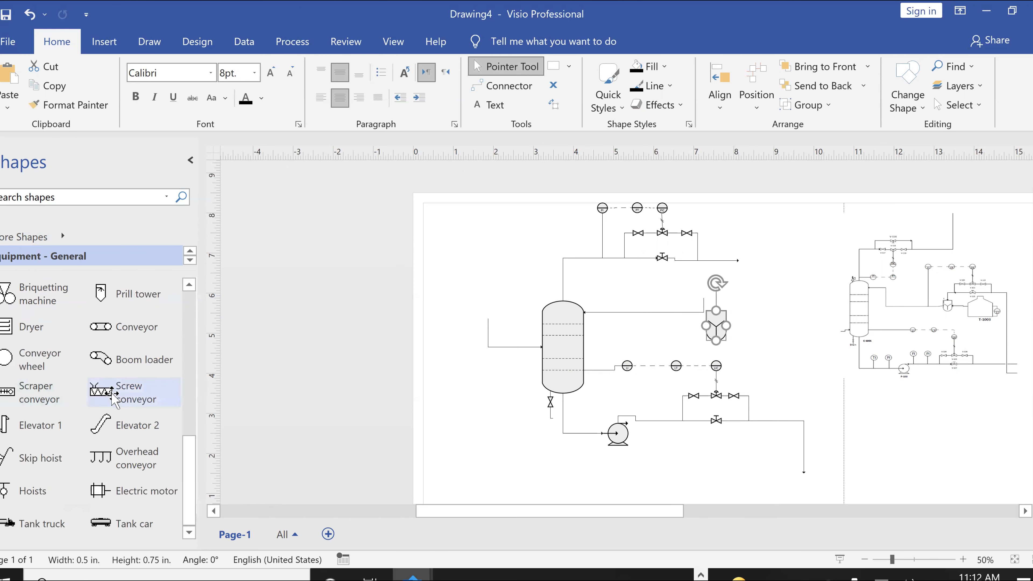
{"action": "scroll", "coordinate": [109, 419], "scroll_direction": "up", "scroll_amount": 2}
{"action": "scroll", "coordinate": [111, 423], "scroll_direction": "down", "scroll_amount": 2}
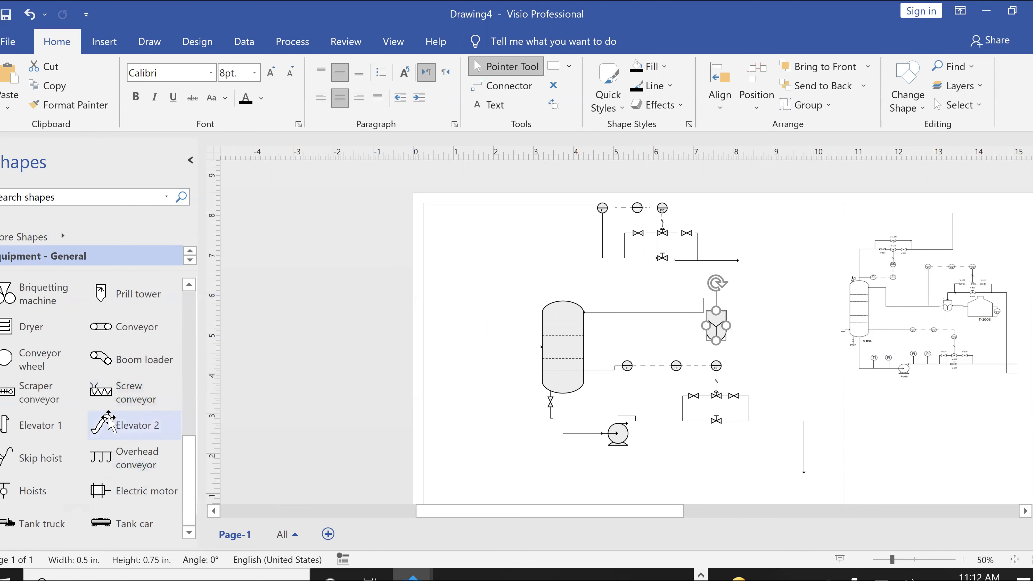
{"action": "scroll", "coordinate": [108, 423], "scroll_direction": "up", "scroll_amount": 4}
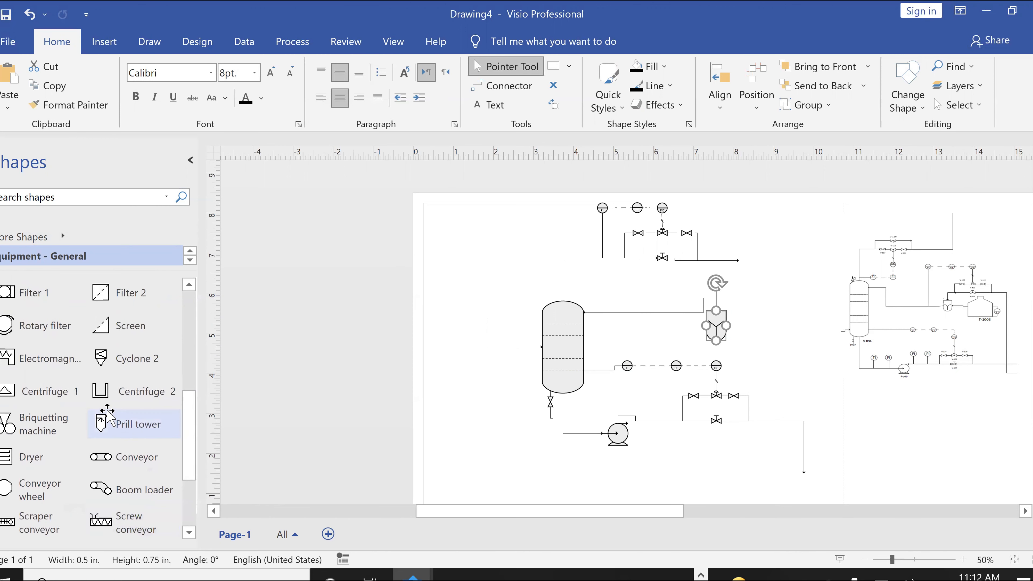
{"action": "scroll", "coordinate": [107, 410], "scroll_direction": "up", "scroll_amount": 5}
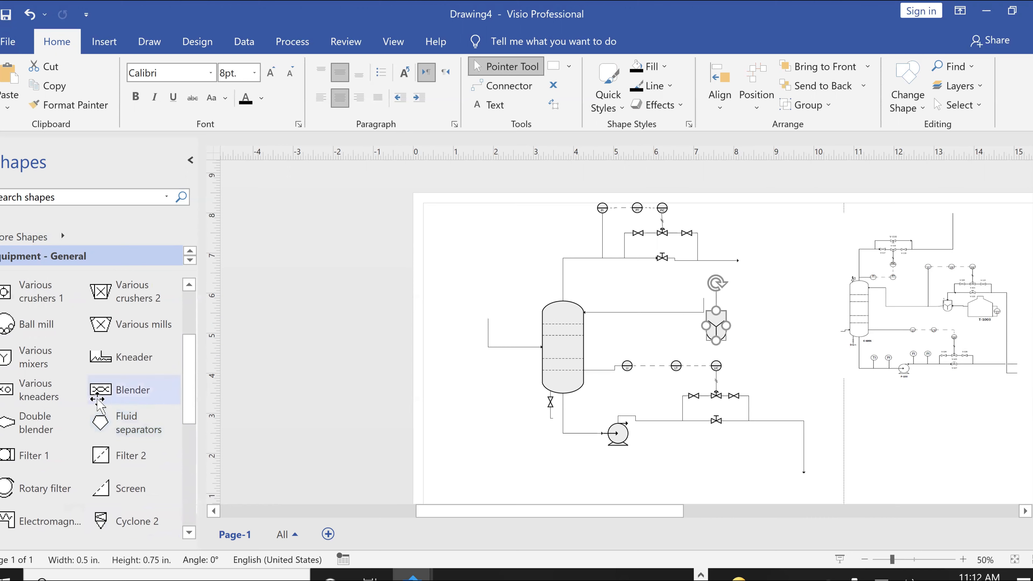
{"action": "scroll", "coordinate": [98, 405], "scroll_direction": "up", "scroll_amount": 4}
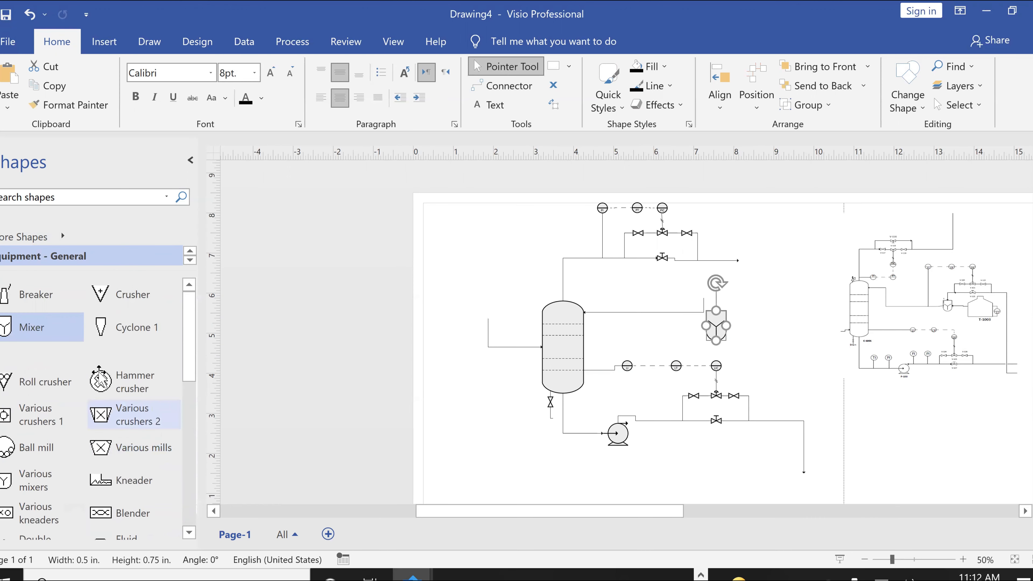
- Search the shapes for TANK and place the Tank vessel to the right of the mixer
{"action": "left_click", "coordinate": [133, 199]}
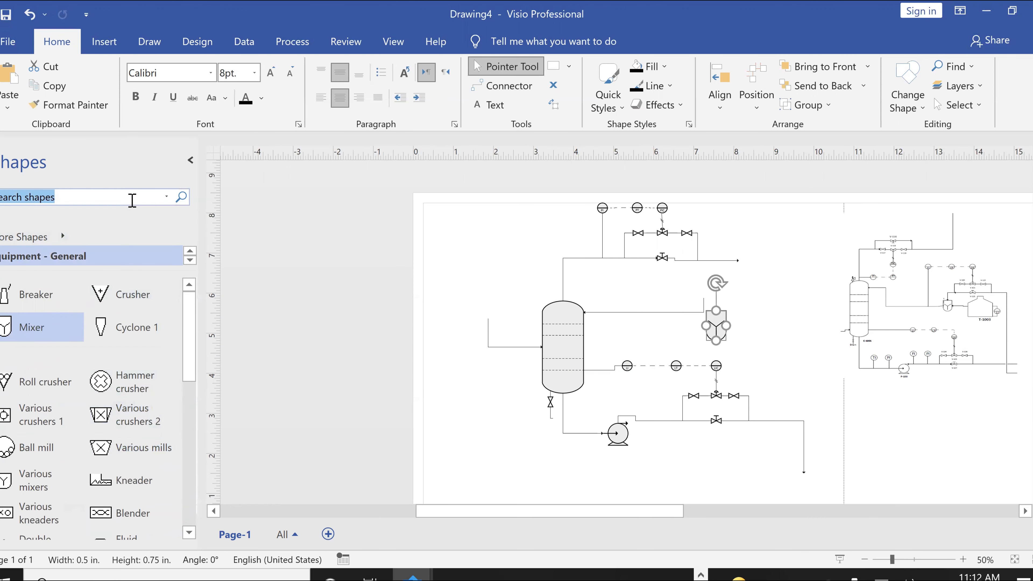
{"action": "key", "text": "BackSpace"}
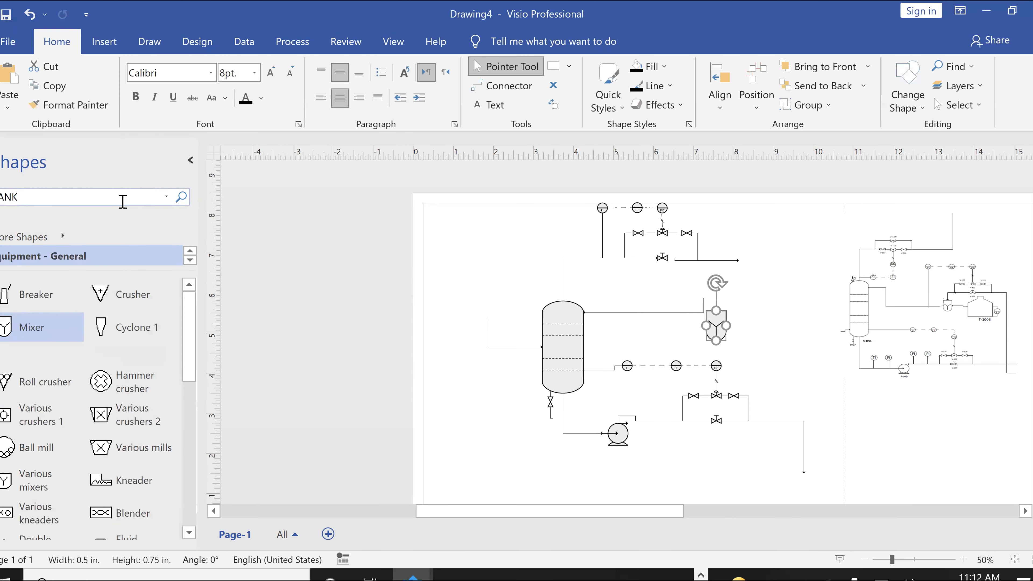
{"action": "type", "text": "TANK'"}
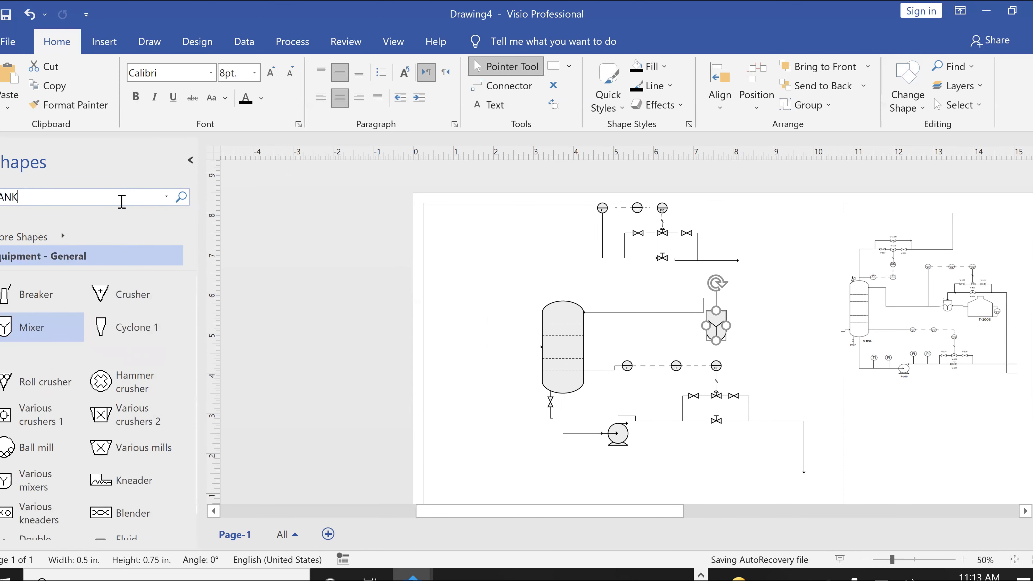
{"action": "key", "text": "BackSpace"}
{"action": "key", "text": "Return"}
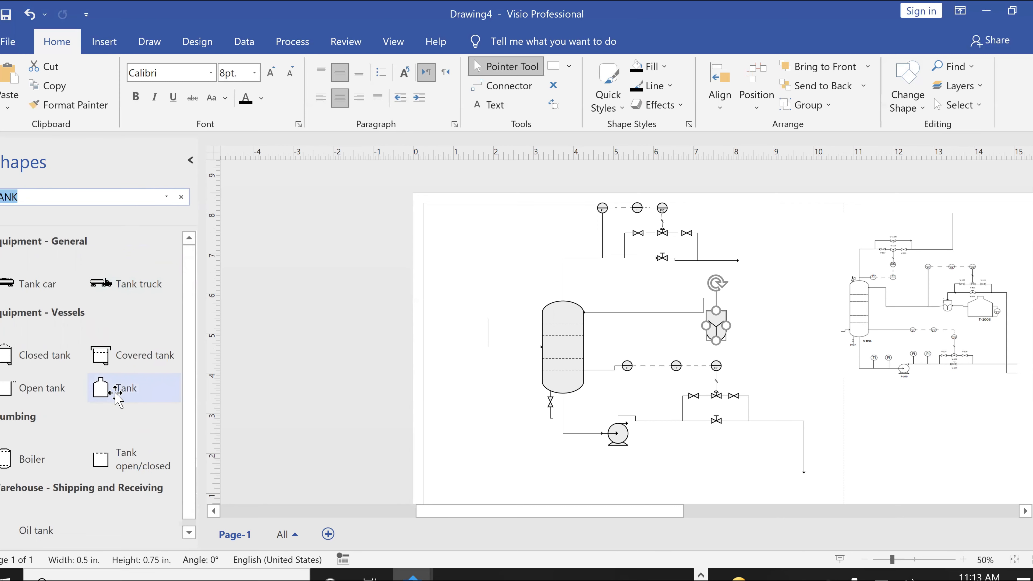
{"action": "left_click_drag", "start_coordinate": [118, 397], "coordinate": [789, 334]}
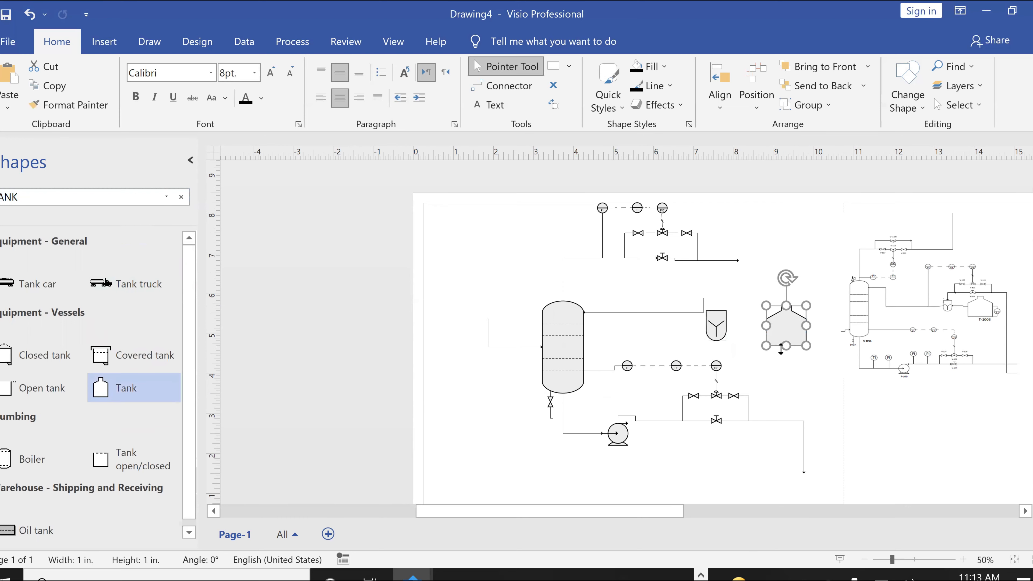
- Shrink the tank to about 0.66 in square and reduce the mixer, shifting both slightly down and right
{"action": "left_click", "coordinate": [783, 374]}
{"action": "scroll", "coordinate": [830, 400], "scroll_direction": "up", "scroll_amount": 3, "text": "ctrl"}
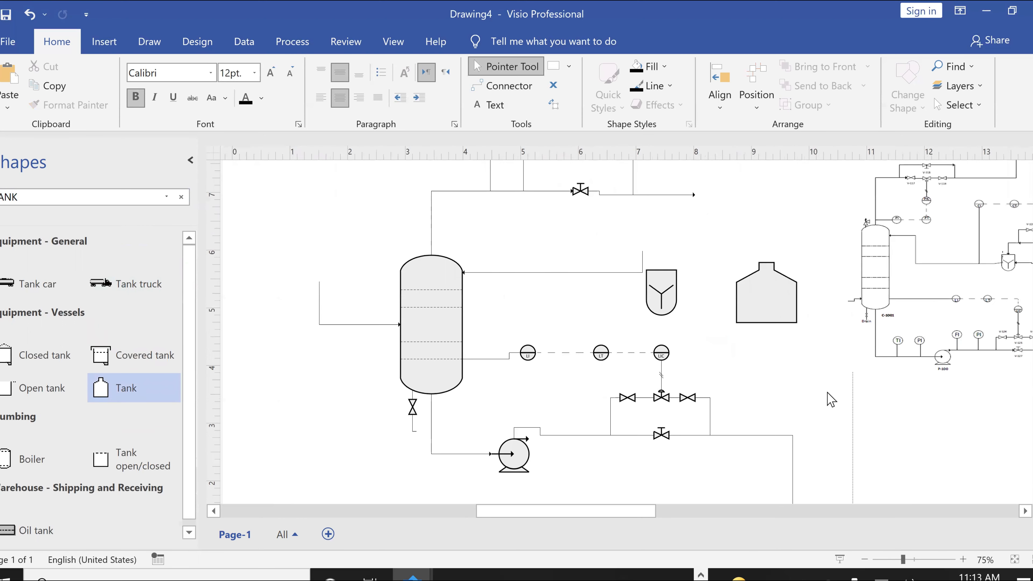
{"action": "left_click", "coordinate": [771, 285]}
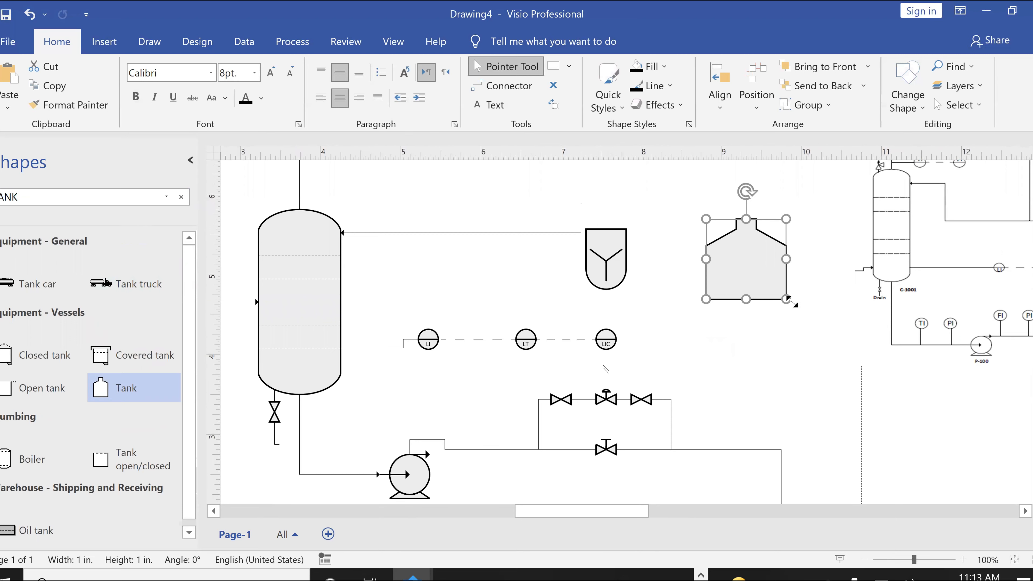
{"action": "left_click_drag", "start_coordinate": [755, 290], "coordinate": [780, 314]}
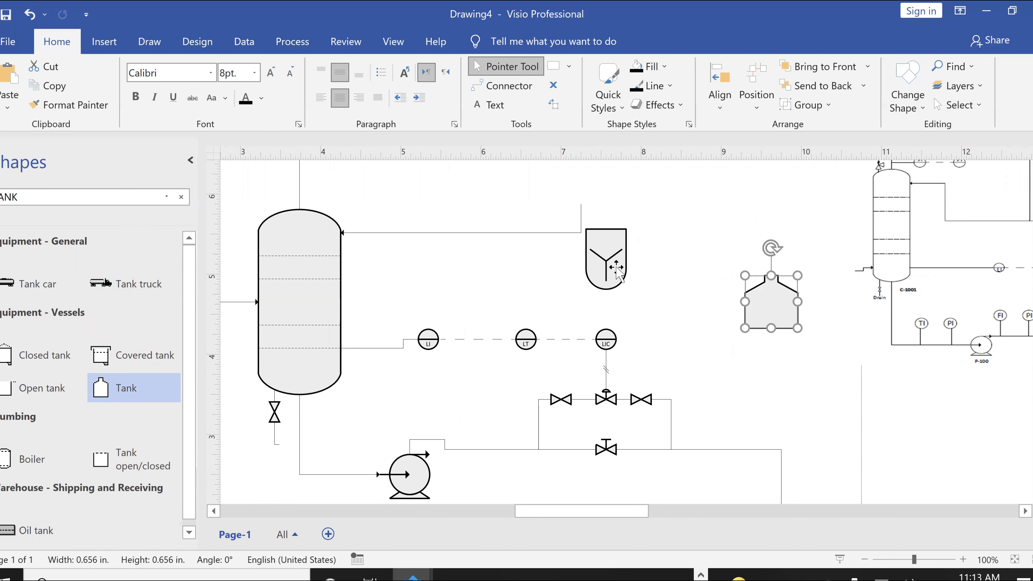
{"action": "left_click", "coordinate": [626, 245]}
{"action": "left_click_drag", "start_coordinate": [626, 228], "coordinate": [635, 255]}
- Connect the free end of the column's upper outlet pipeline to the left side of the mixer
{"action": "left_click", "coordinate": [581, 205]}
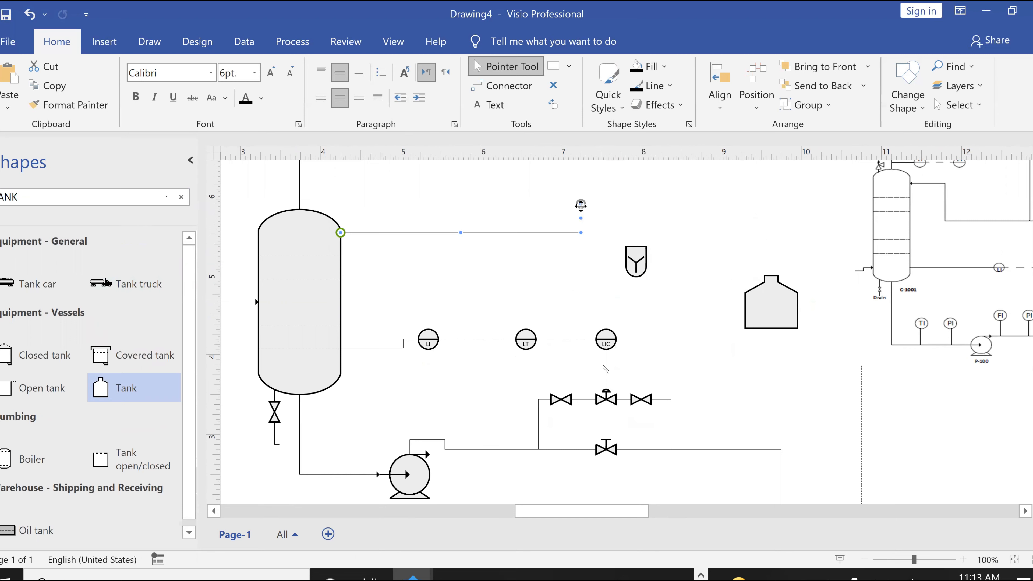
{"action": "left_click_drag", "start_coordinate": [581, 206], "coordinate": [635, 277]}
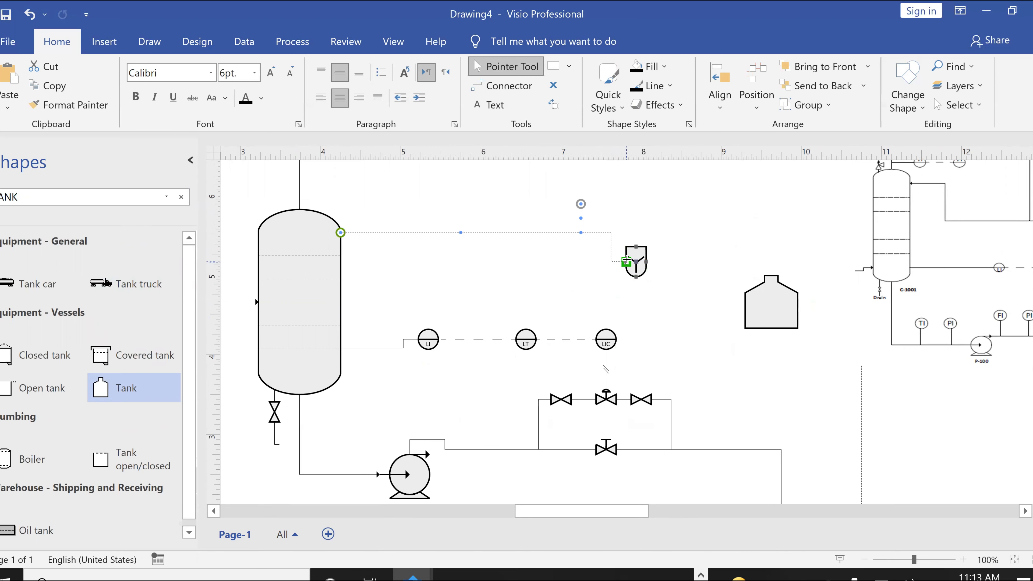
{"action": "left_click", "coordinate": [684, 313]}
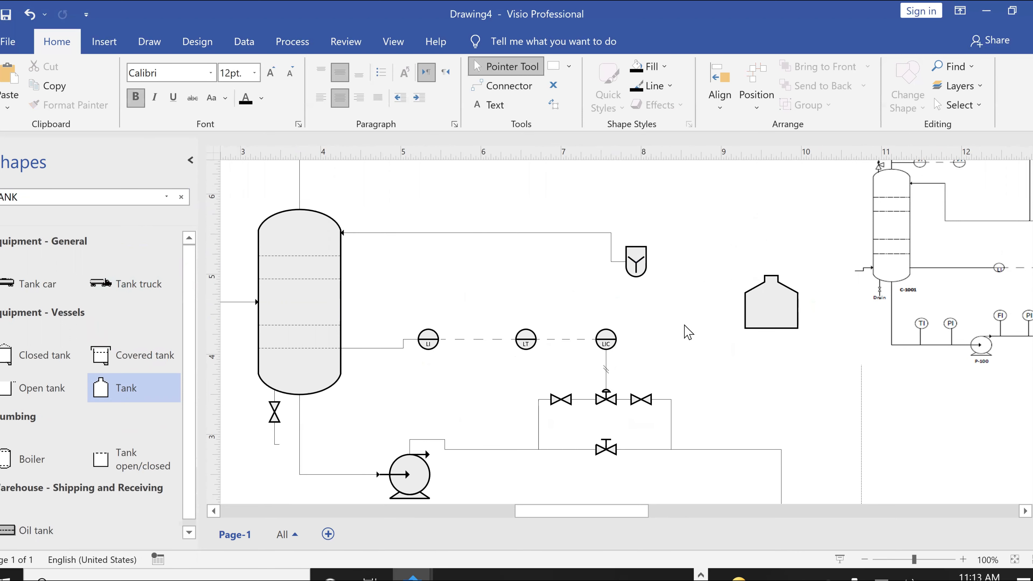
- Move the reference diagram picture farther right, away from the working drawing
{"action": "scroll", "coordinate": [685, 332], "scroll_direction": "down", "scroll_amount": 3}
{"action": "scroll", "coordinate": [685, 333], "scroll_direction": "up", "scroll_amount": 1}
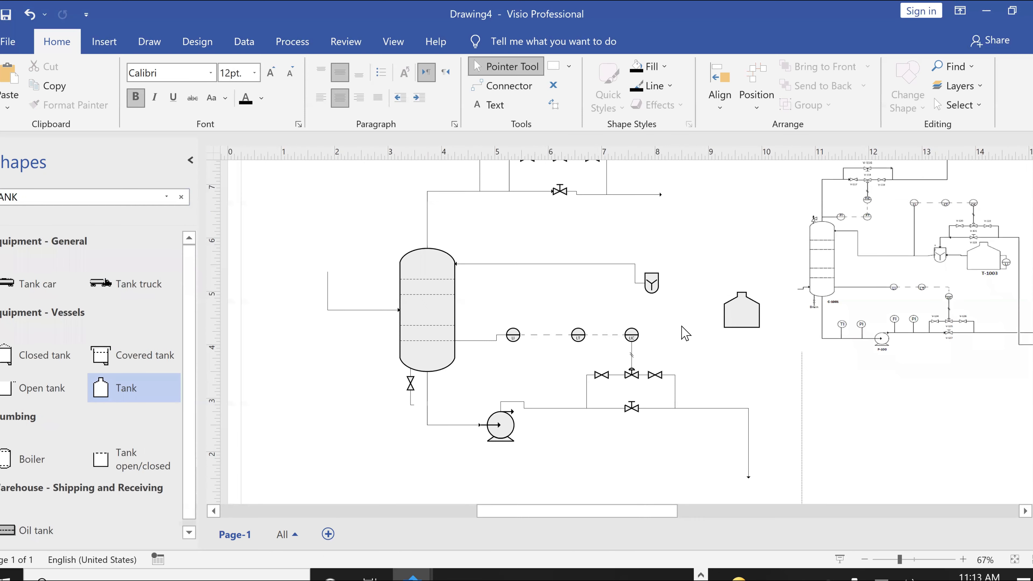
{"action": "scroll", "coordinate": [685, 333], "scroll_direction": "up", "scroll_amount": 2}
{"action": "left_click_drag", "start_coordinate": [610, 512], "coordinate": [644, 512]}
{"action": "left_click_drag", "start_coordinate": [736, 266], "coordinate": [890, 254]}
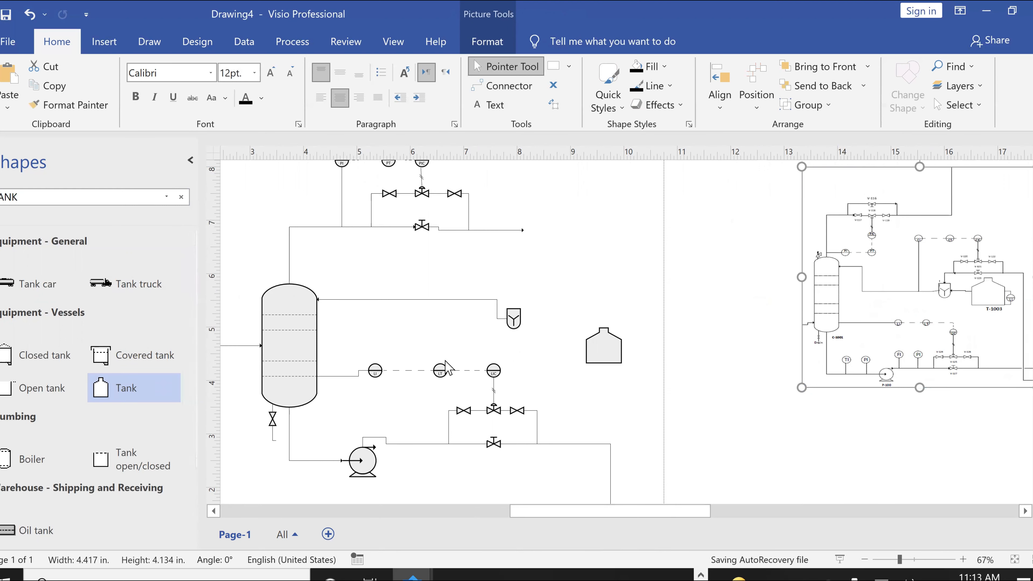
{"action": "left_click", "coordinate": [377, 369]}
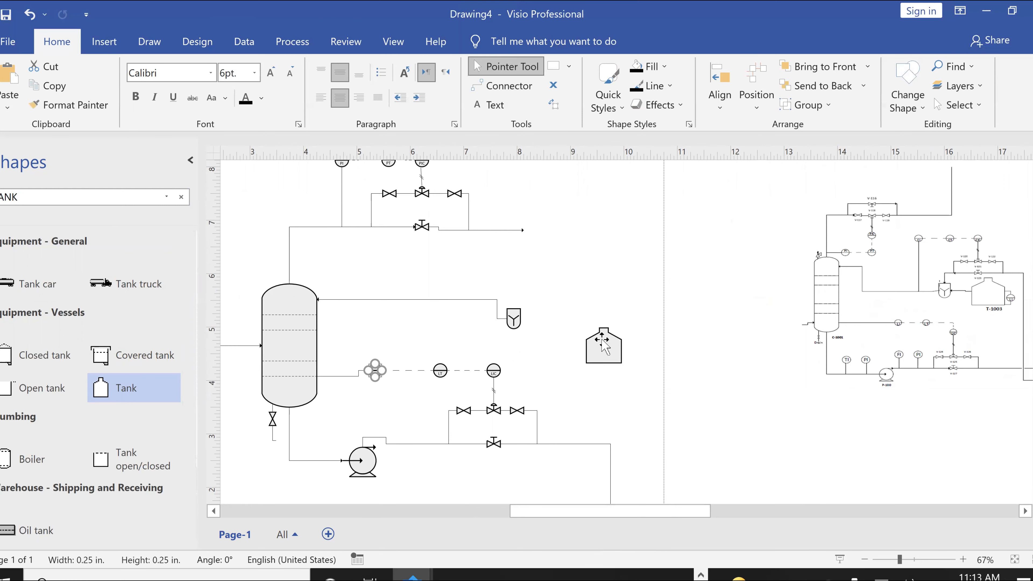
{"action": "left_click", "coordinate": [633, 353]}
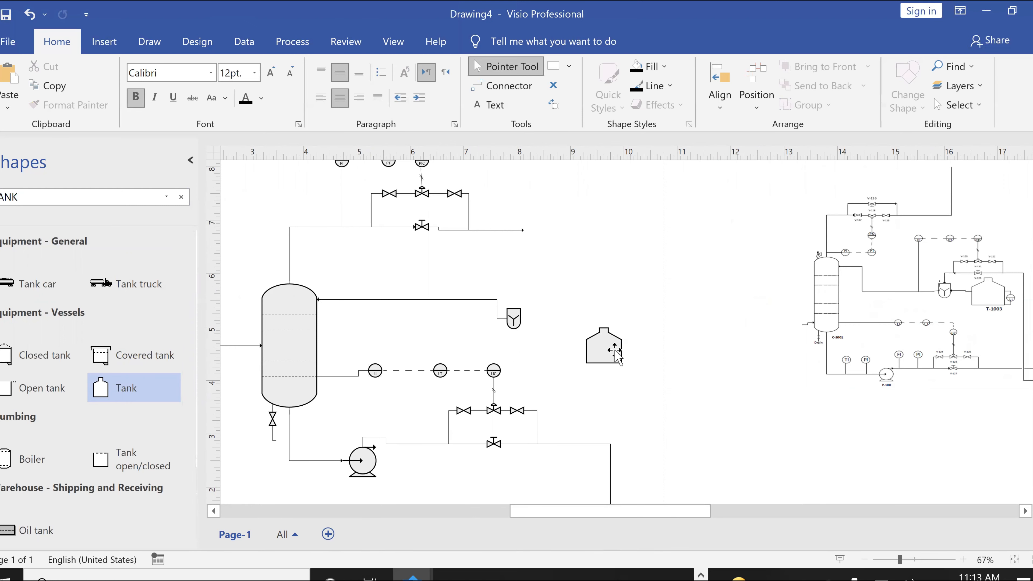
{"action": "key", "text": "ctrl+v"}
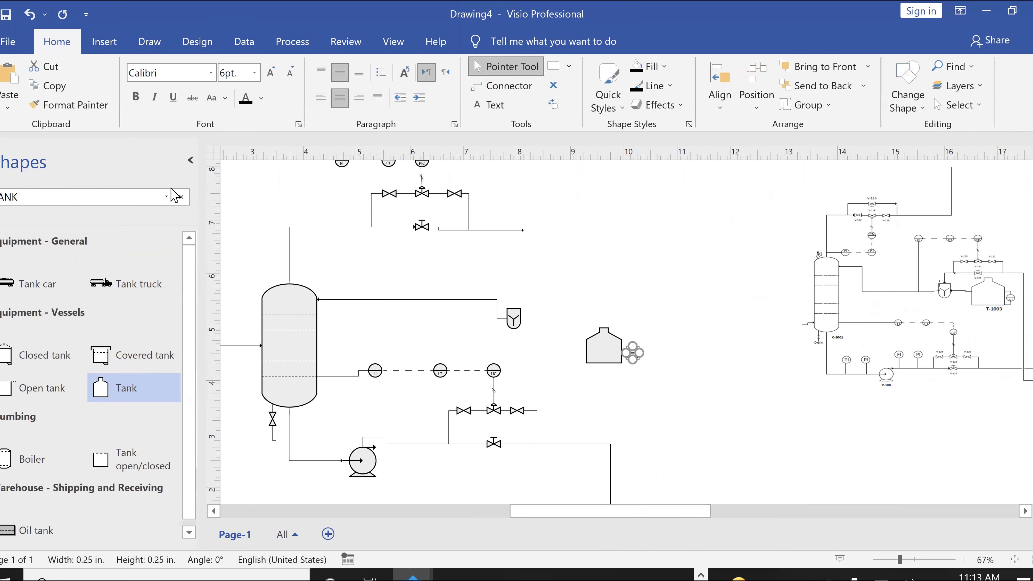
- Clear the shape search and place a Level Meter from the Instruments stencil just below the tank's lower right corner
{"action": "left_click", "coordinate": [181, 196]}
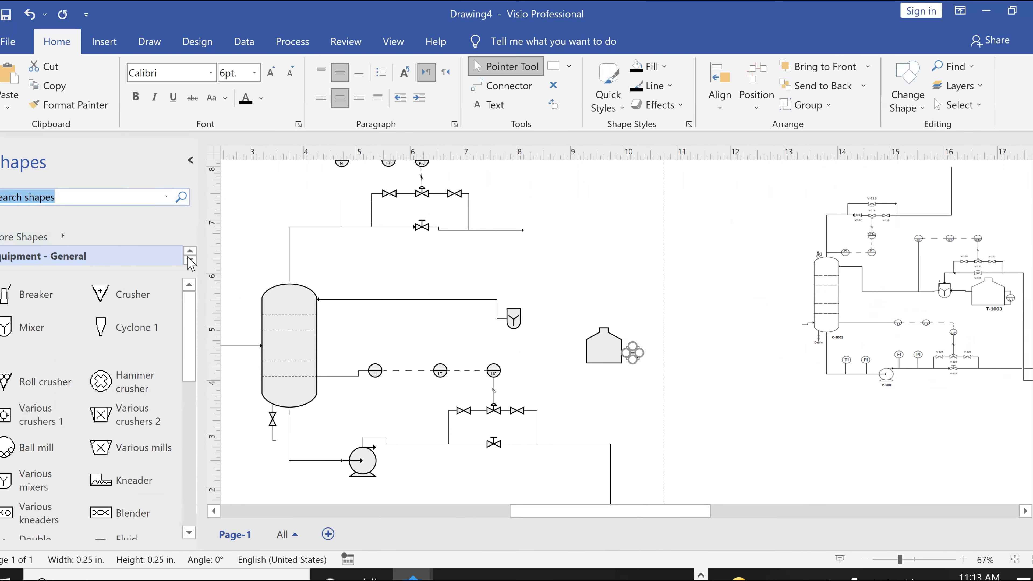
{"action": "left_click", "coordinate": [190, 251]}
{"action": "left_click", "coordinate": [189, 253]}
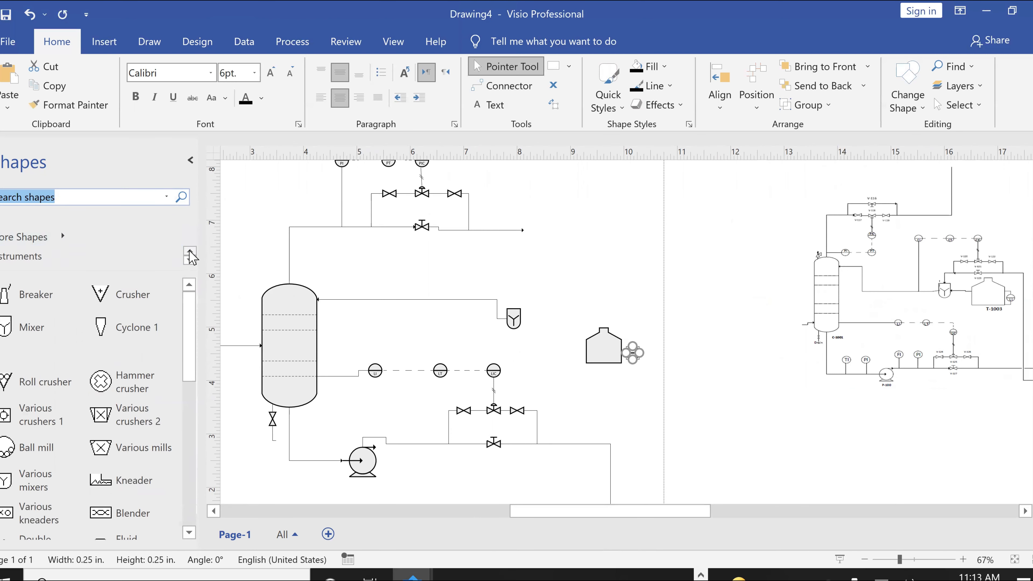
{"action": "left_click", "coordinate": [167, 256]}
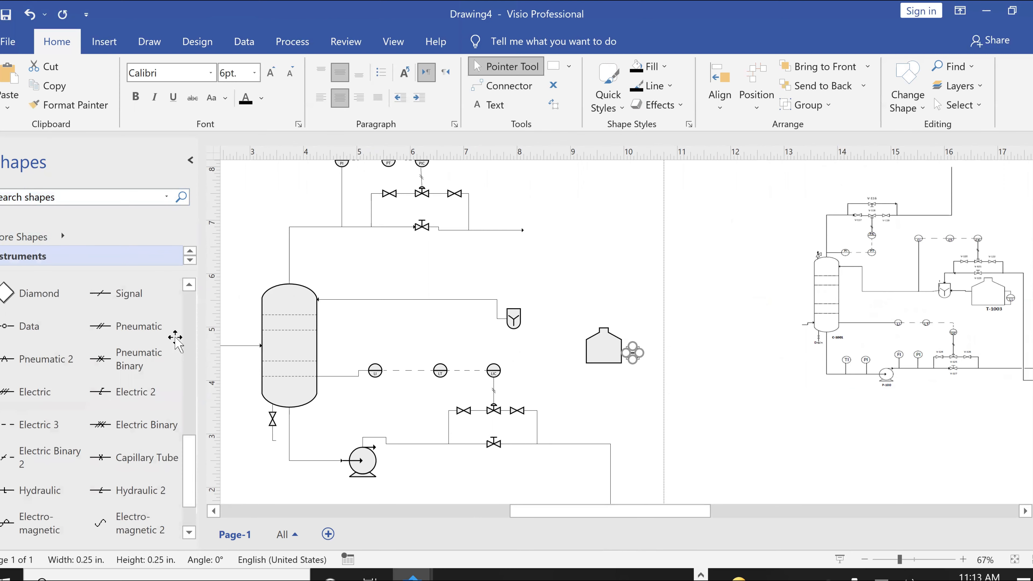
{"action": "scroll", "coordinate": [156, 366], "scroll_direction": "up", "scroll_amount": 10}
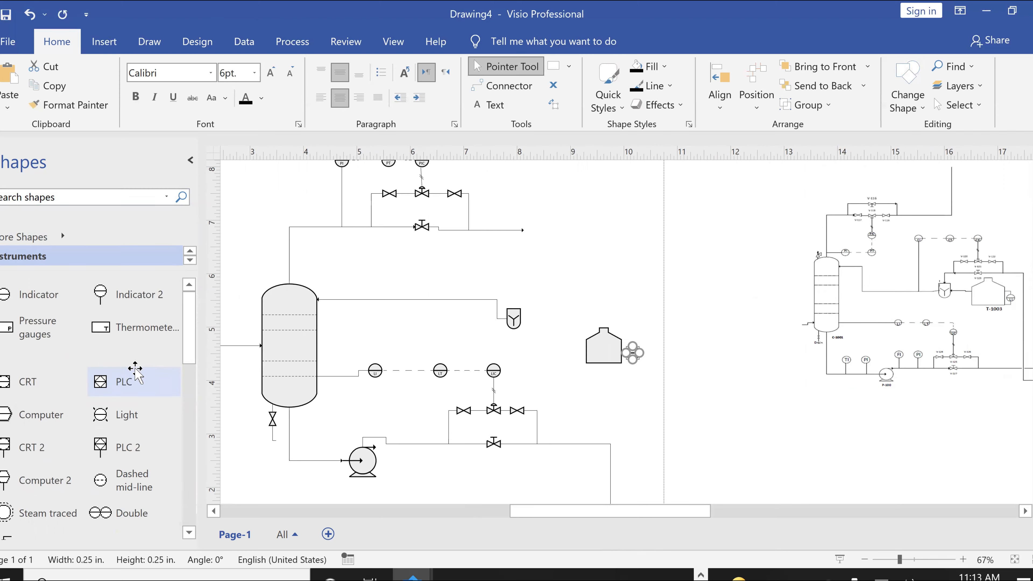
{"action": "scroll", "coordinate": [135, 372], "scroll_direction": "down", "scroll_amount": 5}
{"action": "left_click_drag", "start_coordinate": [39, 380], "coordinate": [620, 380]}
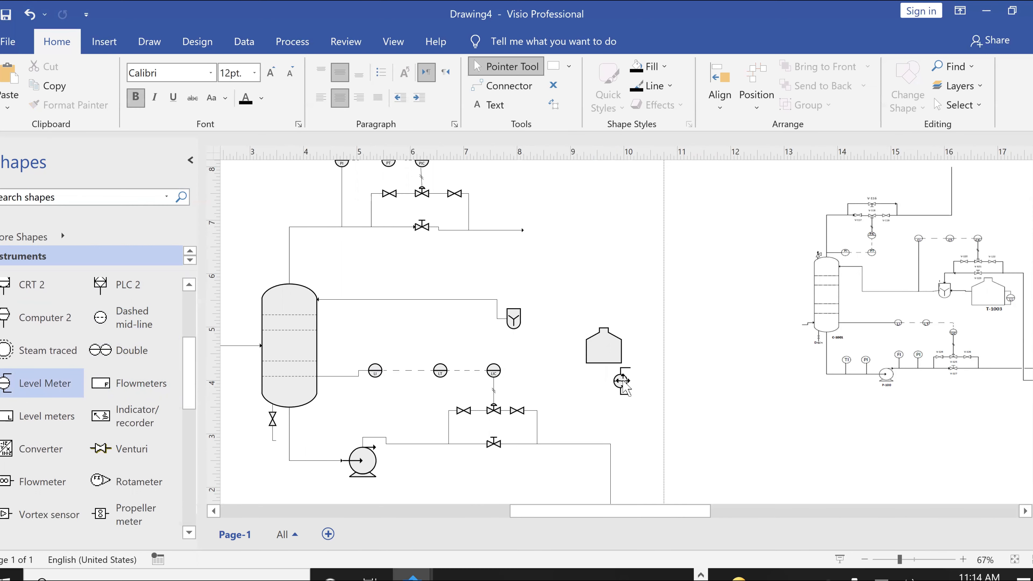
- Rotate the level meter 180° and shrink it to about 0.14 in
{"action": "scroll", "coordinate": [622, 368], "scroll_direction": "up", "scroll_amount": 4}
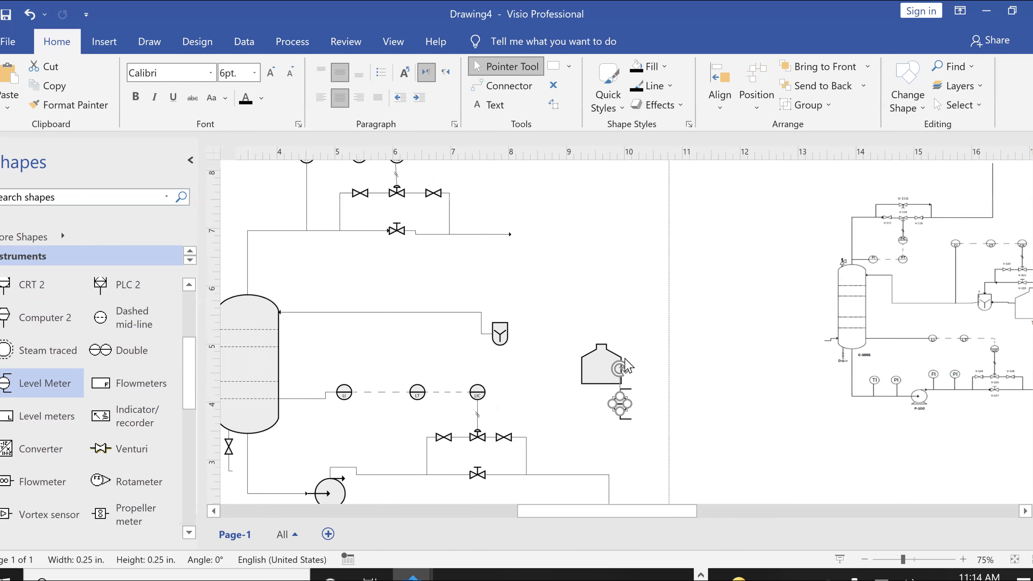
{"action": "left_click_drag", "start_coordinate": [614, 394], "coordinate": [614, 481]}
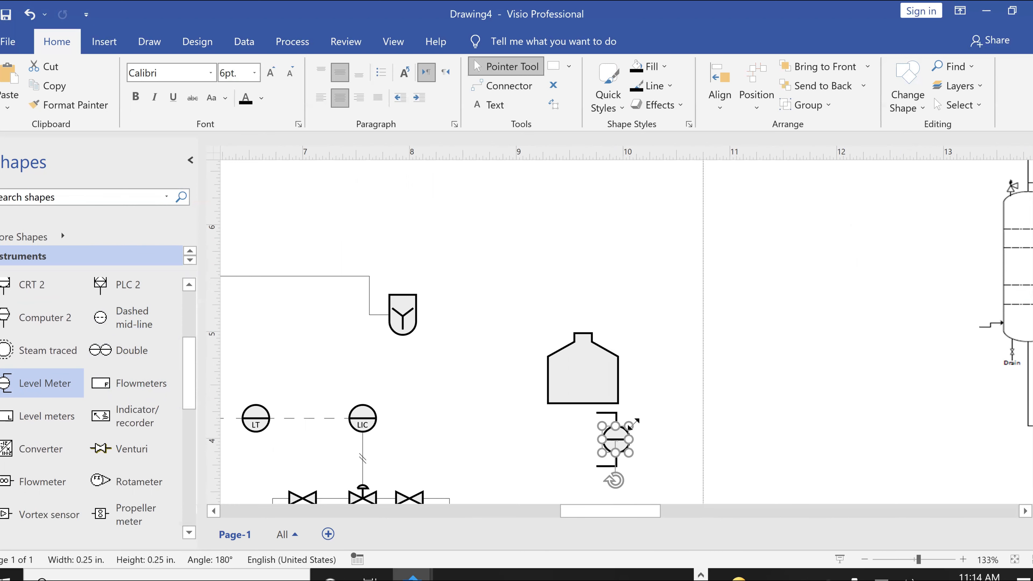
{"action": "left_click_drag", "start_coordinate": [617, 435], "coordinate": [612, 439]}
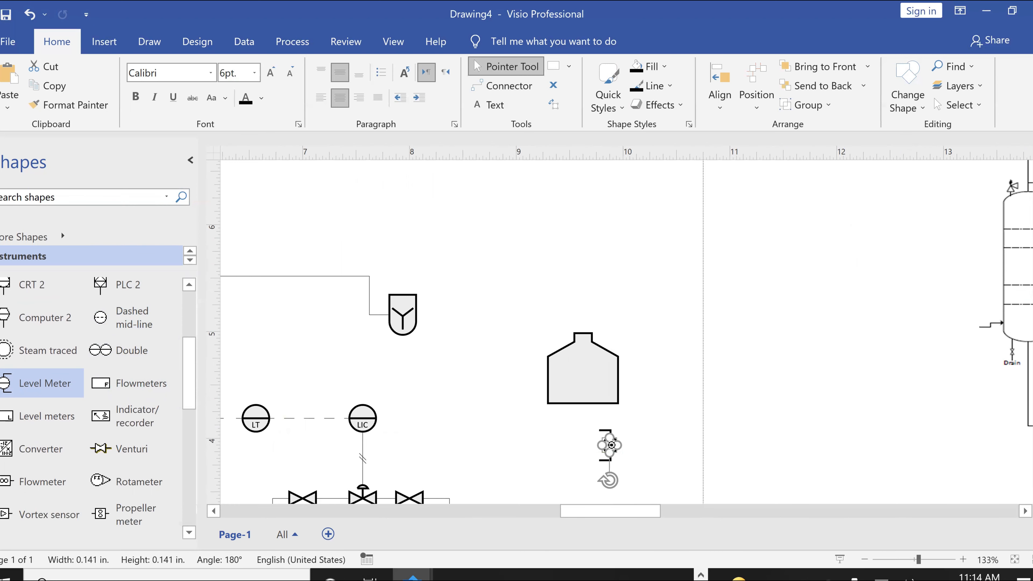
{"action": "left_click", "coordinate": [661, 440]}
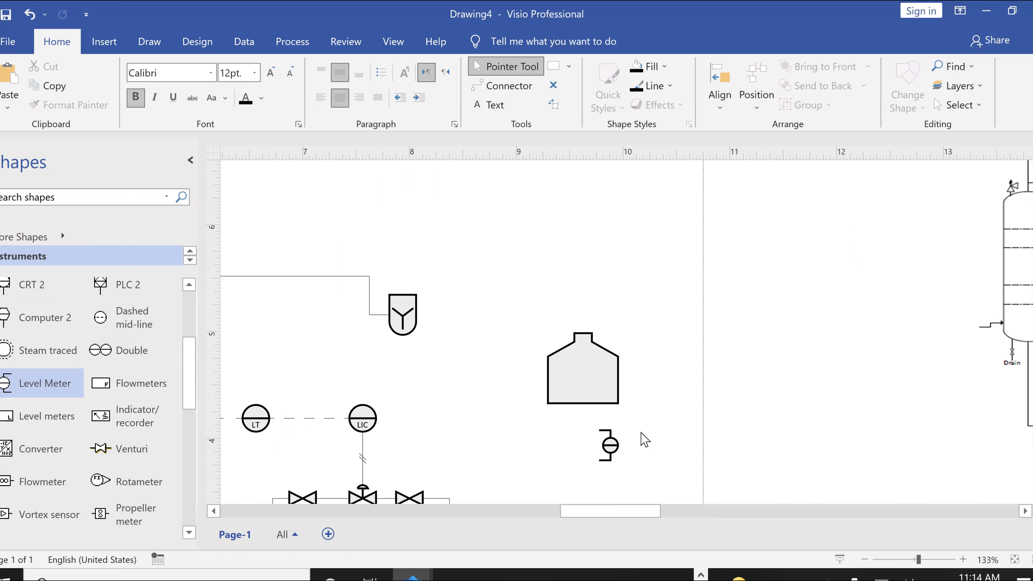
- Attach the level meter to the tank's right side and label it LI
{"action": "scroll", "coordinate": [638, 438], "scroll_direction": "up", "scroll_amount": 3}
{"action": "left_click_drag", "start_coordinate": [572, 461], "coordinate": [614, 331]}
{"action": "double_click", "coordinate": [614, 332]}
{"action": "type", "text": "LI"}
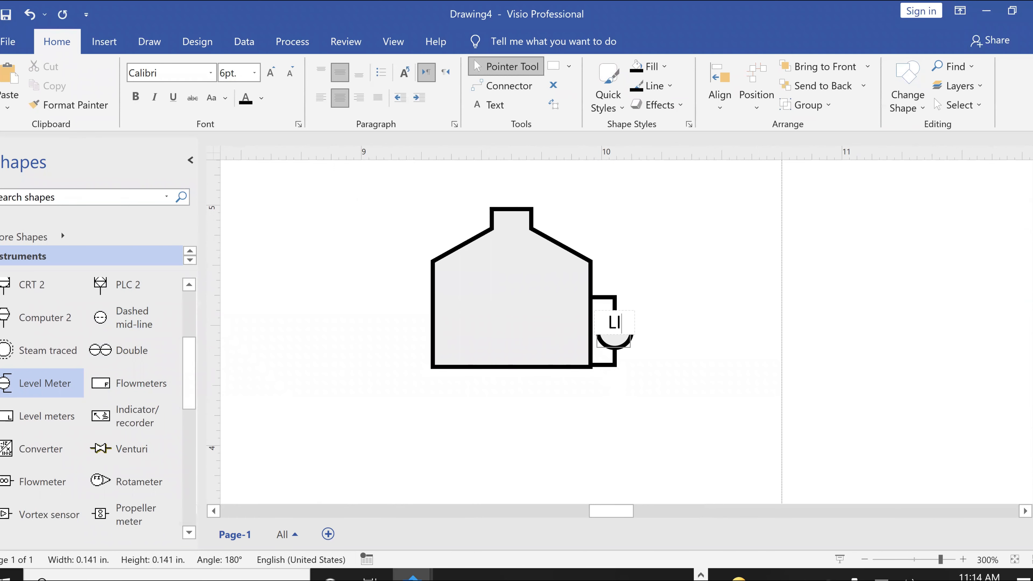
- Paste a copy of the column-to-mixer pipeline and route it from the tank's left side to the mixer's right side
{"action": "left_click", "coordinate": [678, 362]}
{"action": "scroll", "coordinate": [678, 362], "scroll_direction": "down", "scroll_amount": 5}
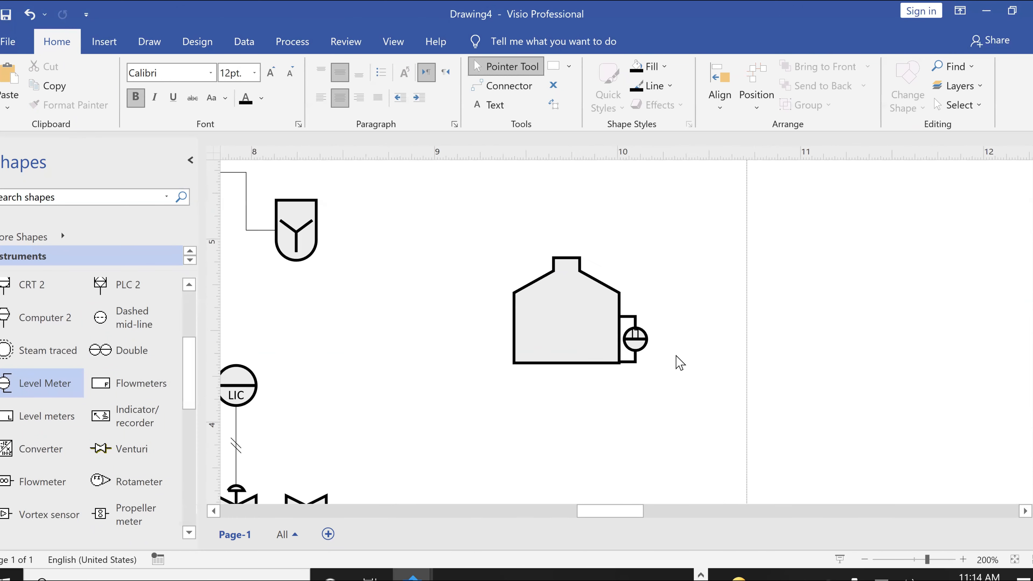
{"action": "scroll", "coordinate": [676, 356], "scroll_direction": "up", "scroll_amount": 2}
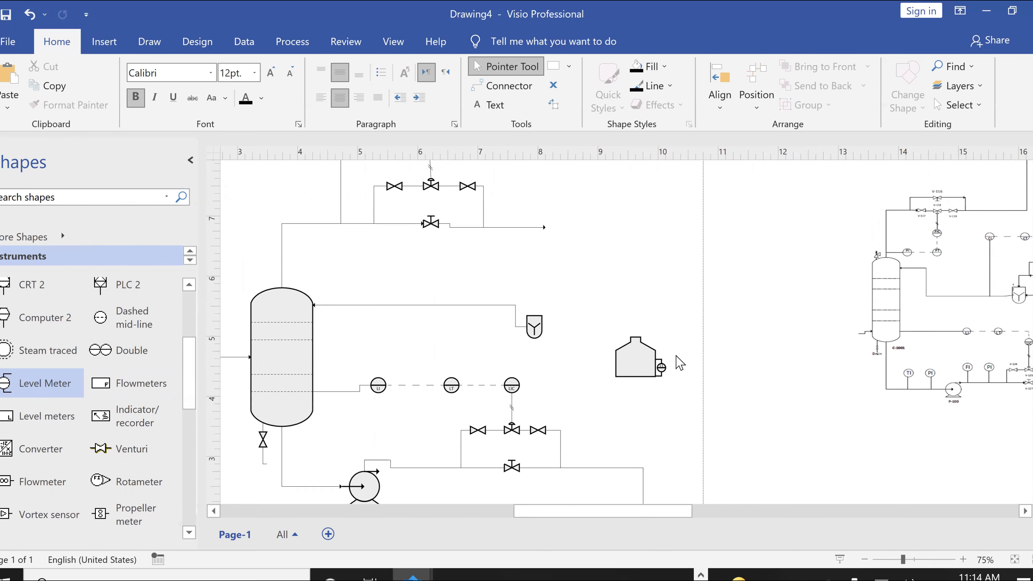
{"action": "scroll", "coordinate": [673, 355], "scroll_direction": "down", "scroll_amount": 1}
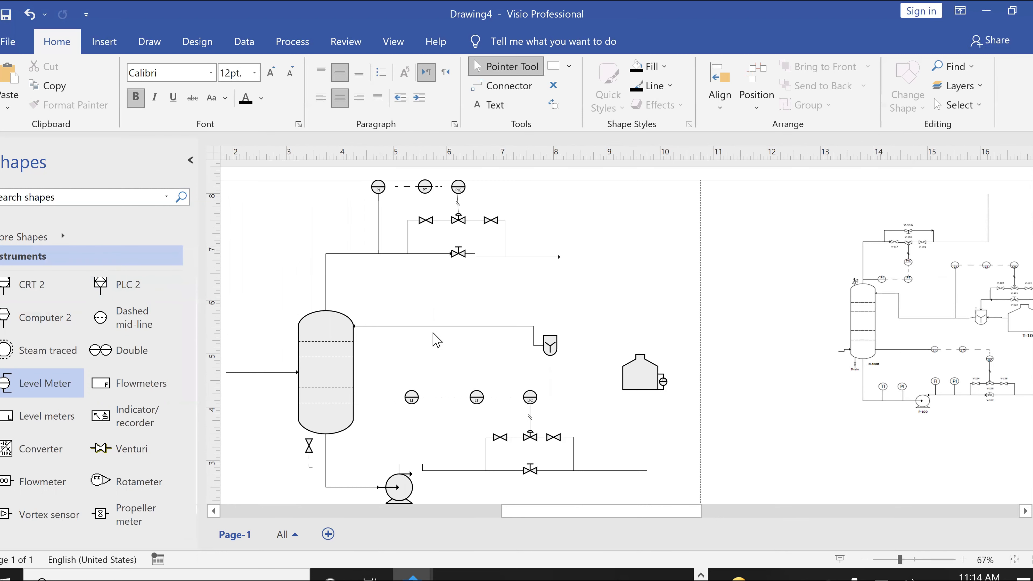
{"action": "left_click", "coordinate": [427, 326]}
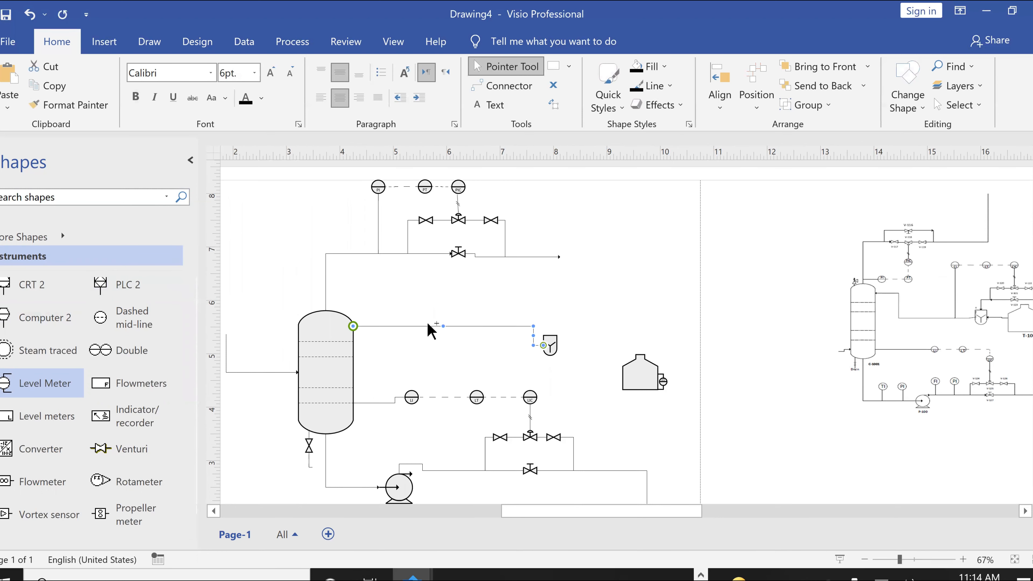
{"action": "left_click", "coordinate": [641, 297]}
{"action": "key", "text": "ctrl+v"}
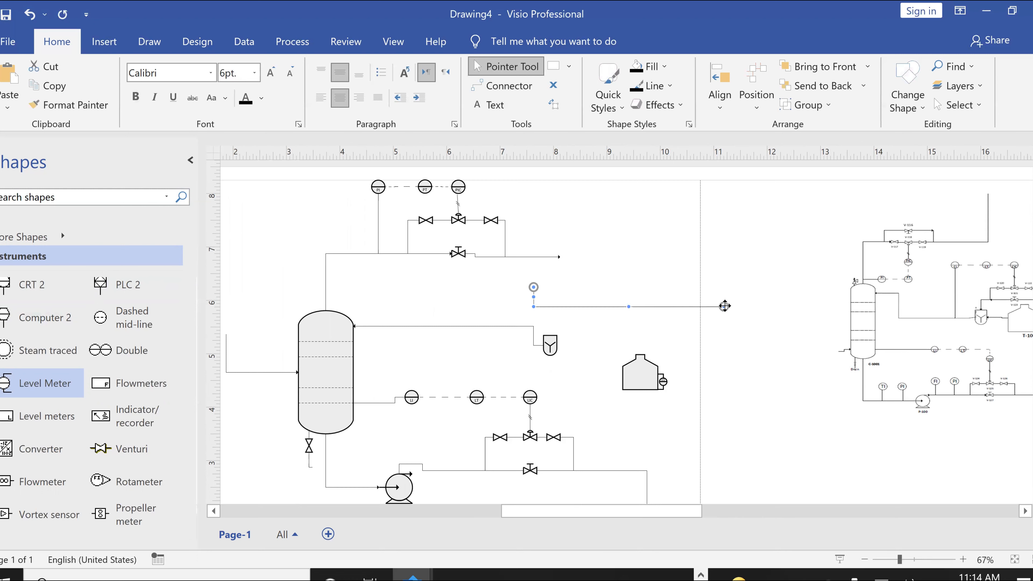
{"action": "left_click_drag", "start_coordinate": [660, 330], "coordinate": [622, 372]}
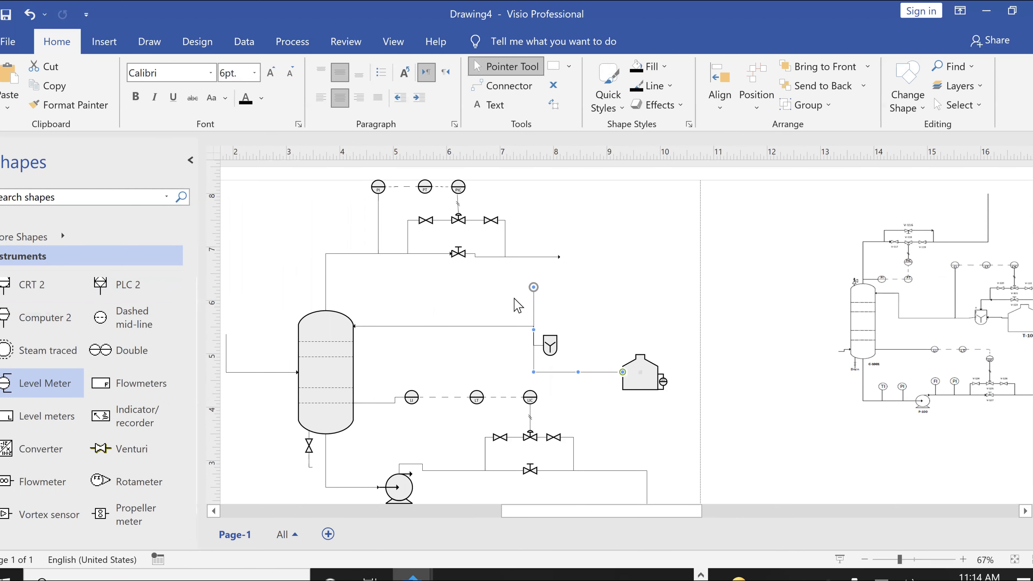
{"action": "left_click_drag", "start_coordinate": [536, 289], "coordinate": [560, 343]}
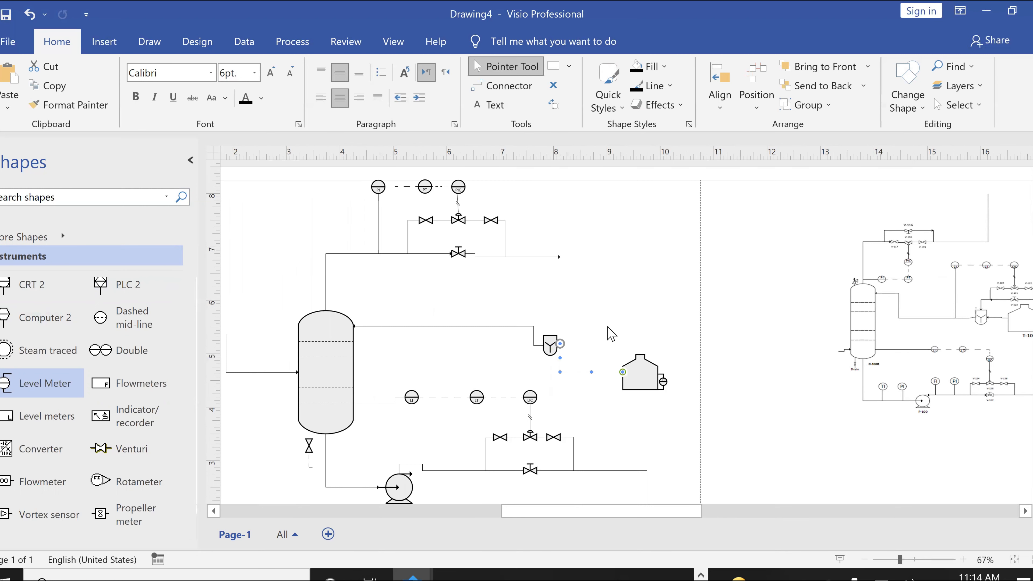
{"action": "left_click", "coordinate": [644, 325]}
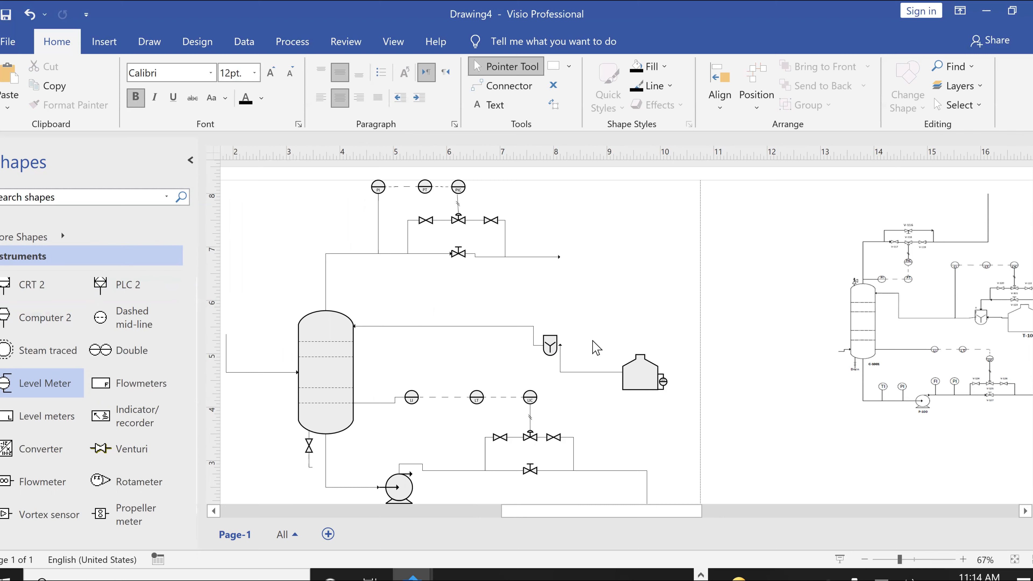
- Attach the tank pipeline's arrow end exactly to the mixer's right-side connection point
{"action": "scroll", "coordinate": [594, 348], "scroll_direction": "up", "scroll_amount": 3, "text": "ctrl"}
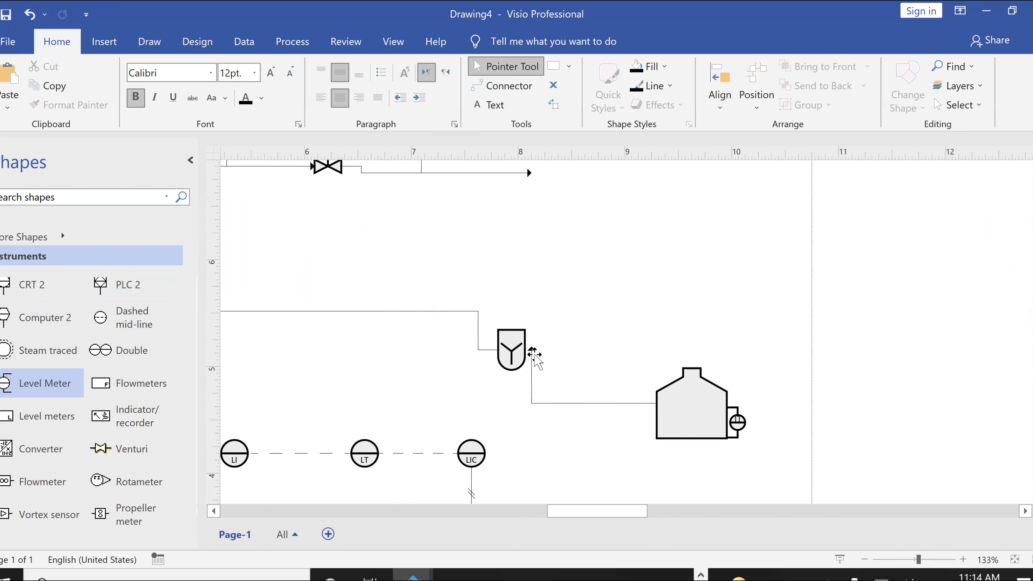
{"action": "left_click", "coordinate": [533, 351]}
{"action": "left_click_drag", "start_coordinate": [533, 346], "coordinate": [524, 350]}
{"action": "left_click", "coordinate": [642, 303]}
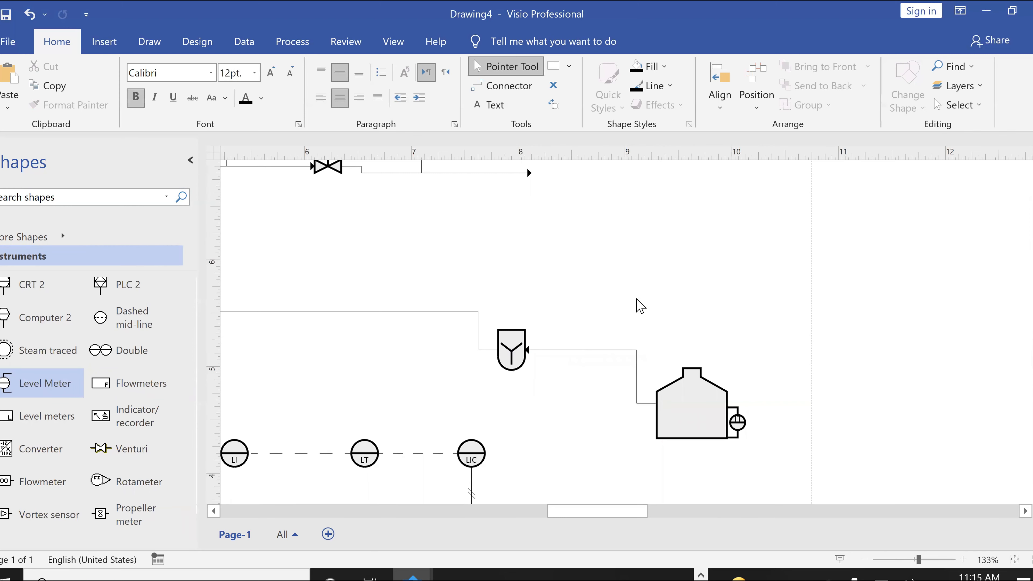
- Paste another pipeline copy, bend its plain end downward, and place its arrow end above and to the right of the tank
{"action": "scroll", "coordinate": [640, 304], "scroll_direction": "down", "scroll_amount": 3, "text": "ctrl"}
{"action": "scroll", "coordinate": [632, 305], "scroll_direction": "down", "scroll_amount": 2, "text": "ctrl"}
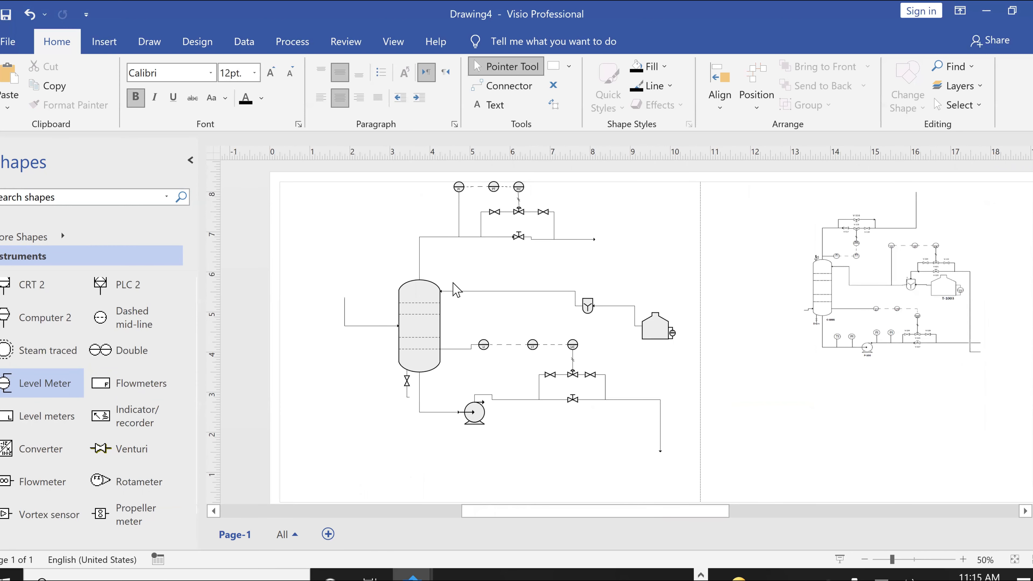
{"action": "key", "text": "ctrl+z"}
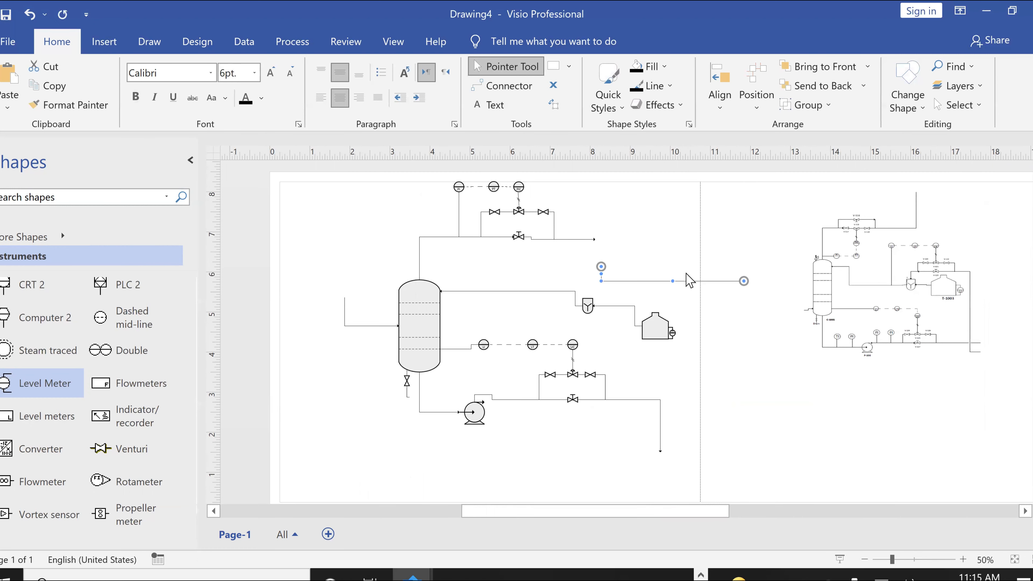
{"action": "left_click_drag", "start_coordinate": [745, 281], "coordinate": [760, 326]}
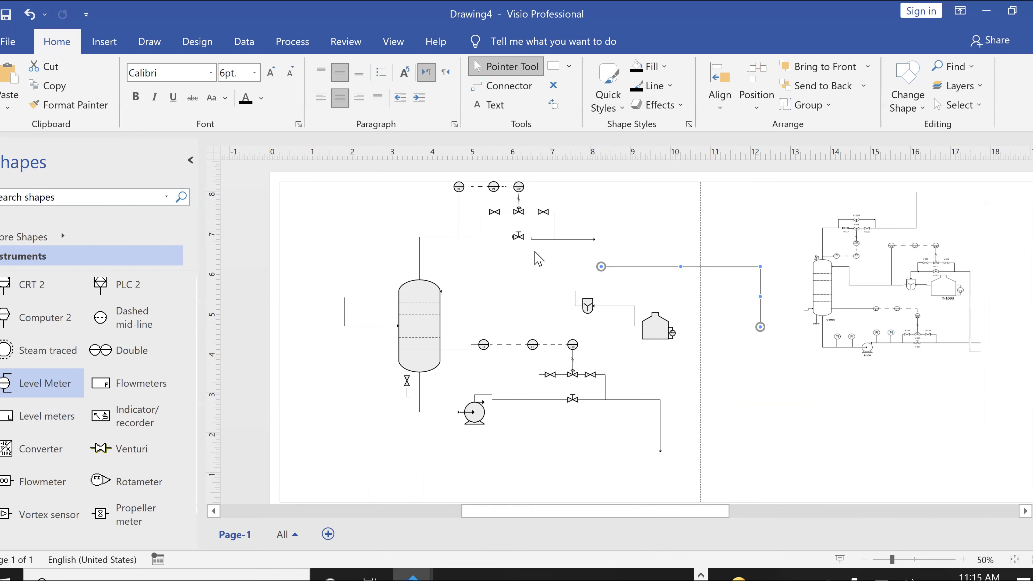
{"action": "left_click", "coordinate": [600, 266]}
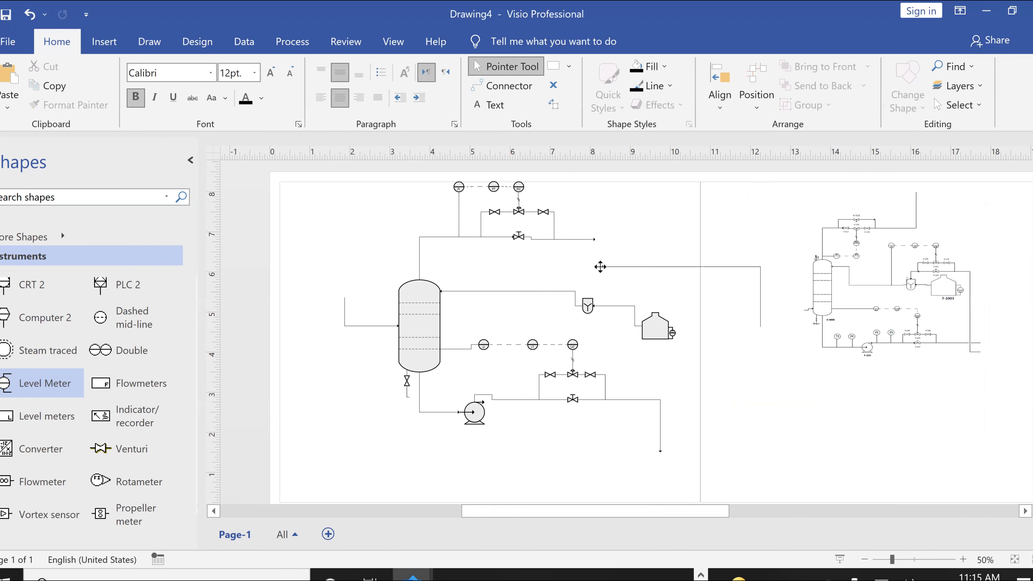
{"action": "left_click", "coordinate": [573, 271]}
{"action": "left_click_drag", "start_coordinate": [593, 273], "coordinate": [687, 280]}
{"action": "left_click", "coordinate": [655, 262]}
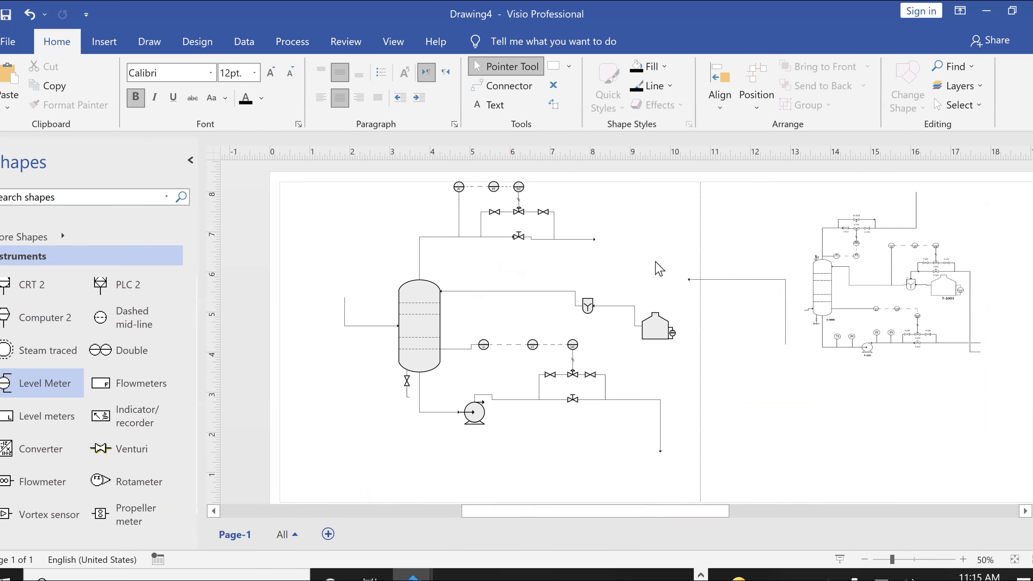
- Copy the manual valve from the column's overhead line and join its right side to the arrow end of the pipeline above the tank
{"action": "left_click", "coordinate": [524, 238]}
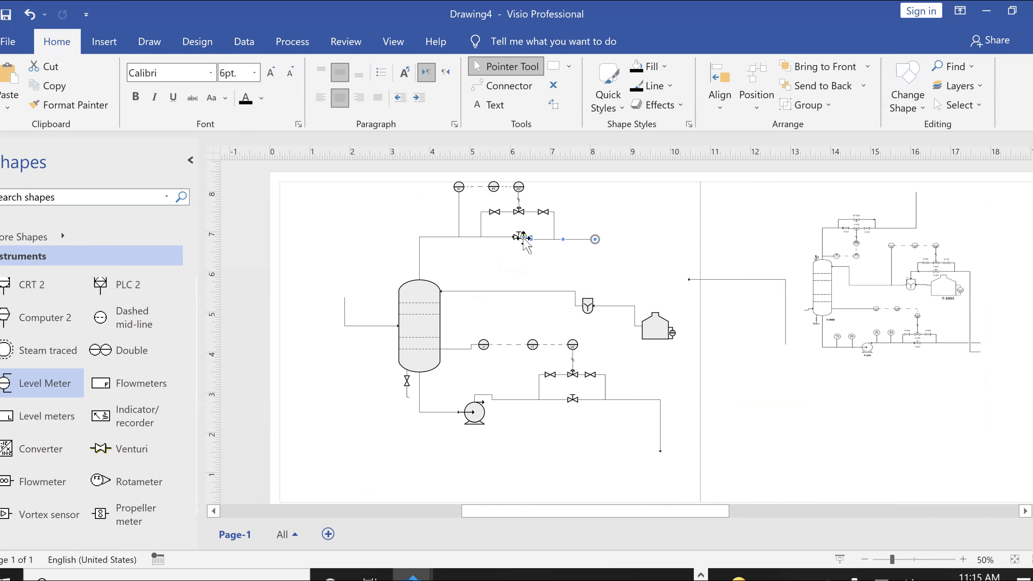
{"action": "left_click", "coordinate": [518, 237]}
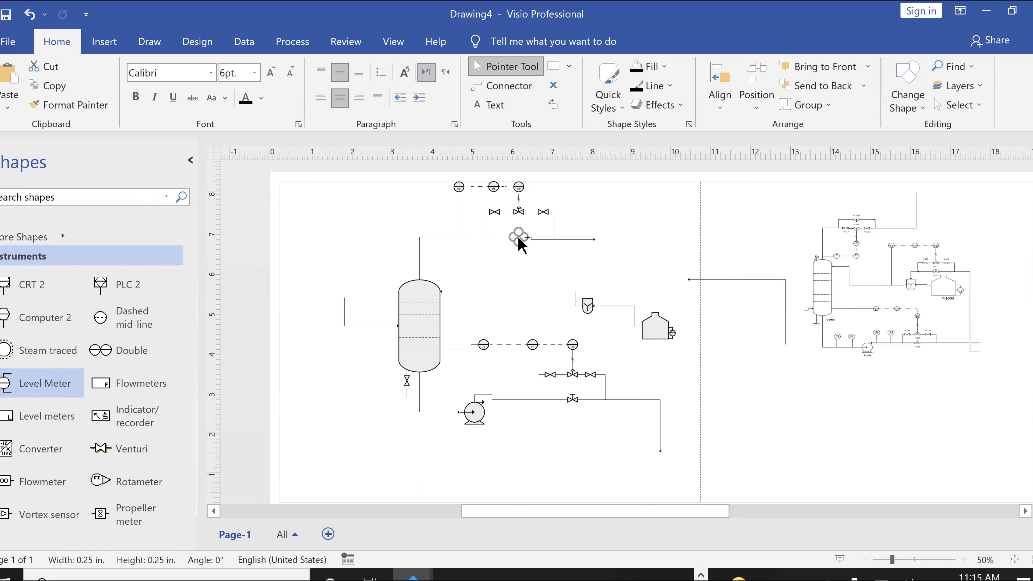
{"action": "left_click_drag", "start_coordinate": [605, 275], "coordinate": [604, 269]}
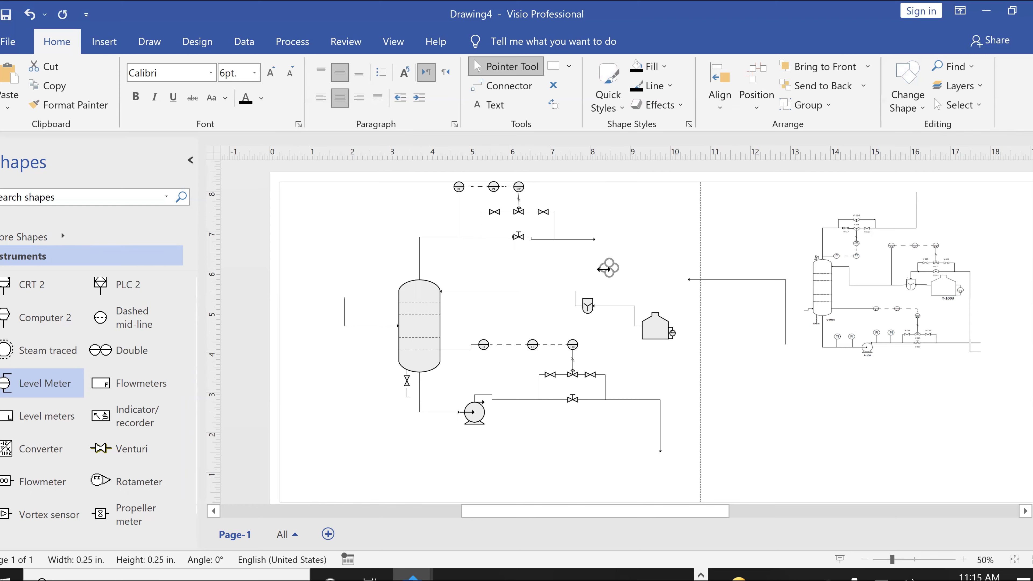
{"action": "left_click", "coordinate": [642, 281]}
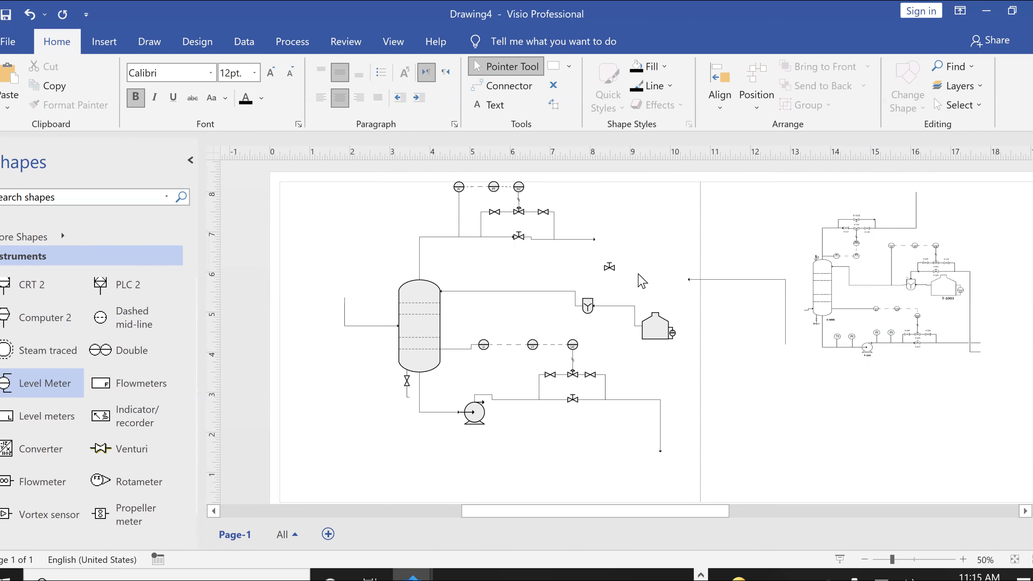
{"action": "scroll", "coordinate": [641, 281], "scroll_direction": "up", "scroll_amount": 5}
{"action": "left_click_drag", "start_coordinate": [563, 256], "coordinate": [794, 293]}
{"action": "left_click", "coordinate": [711, 280]}
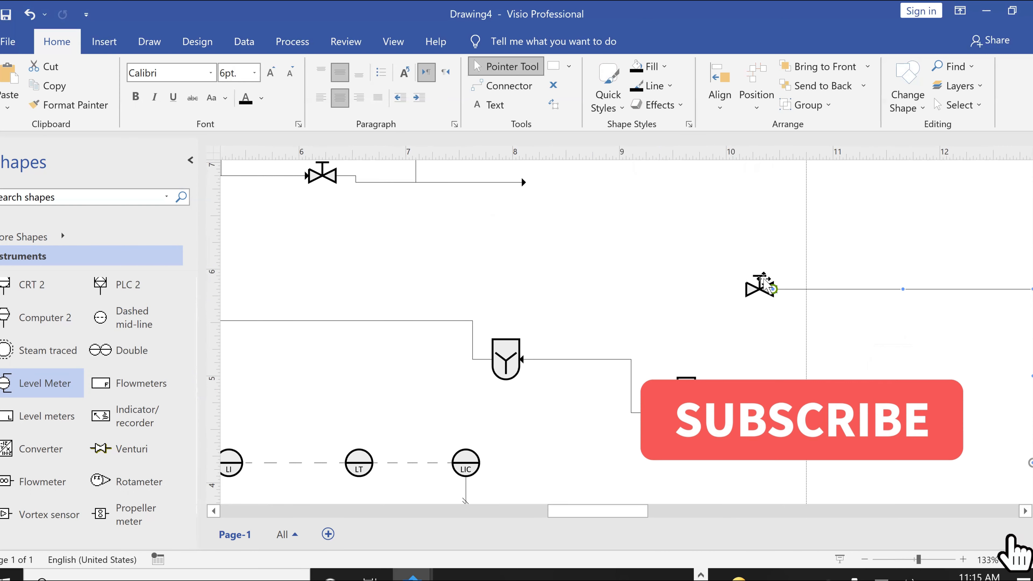
- Paste a further pipeline copy and connect it from the new manual valve's left side to the top of the mixer
{"action": "key", "text": "ctrl+z"}
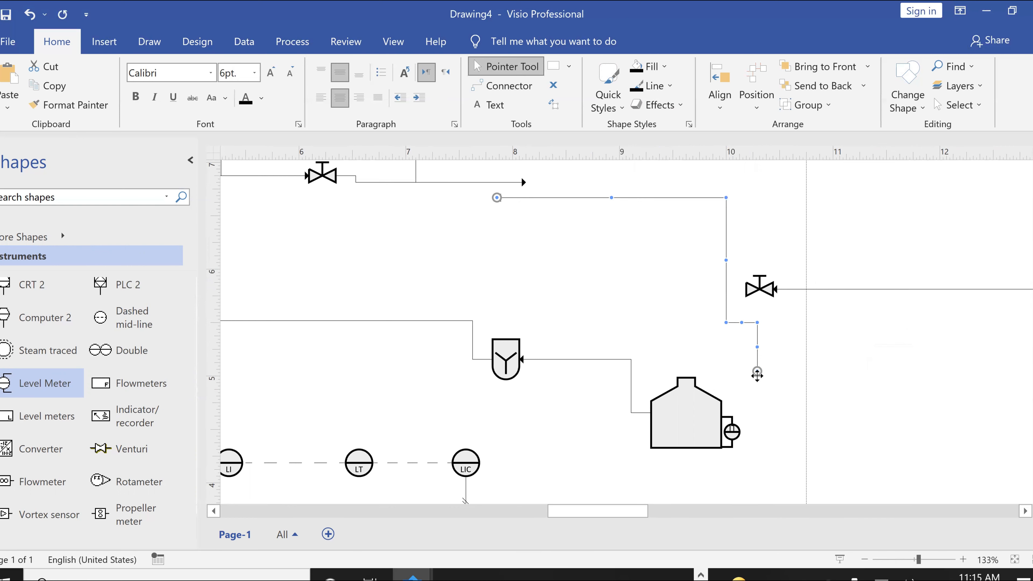
{"action": "left_click_drag", "start_coordinate": [722, 304], "coordinate": [743, 292]}
{"action": "mouse_move", "coordinate": [757, 275]}
{"action": "left_mouse_down"}
{"action": "mouse_move", "coordinate": [739, 283]}
{"action": "mouse_move", "coordinate": [746, 289]}
{"action": "left_mouse_up"}
{"action": "left_click_drag", "start_coordinate": [508, 289], "coordinate": [507, 338]}
{"action": "left_click", "coordinate": [681, 337]}
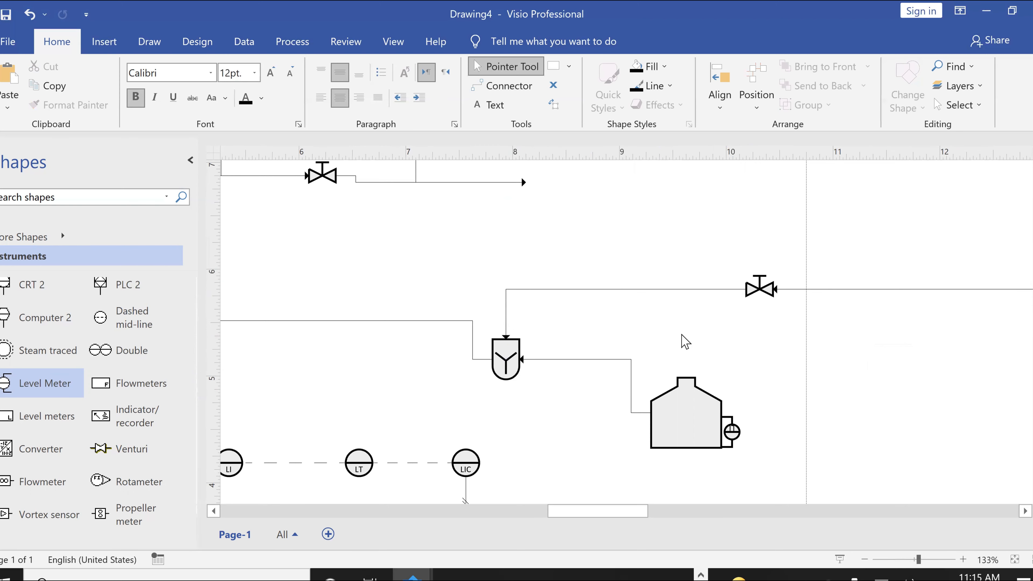
- Copy the three-valve row from the overhead control loop and place the copy just above the mixer feed line's manual valve
{"action": "scroll", "coordinate": [686, 341], "scroll_direction": "down", "scroll_amount": 3}
{"action": "scroll", "coordinate": [678, 341], "scroll_direction": "down", "scroll_amount": 2}
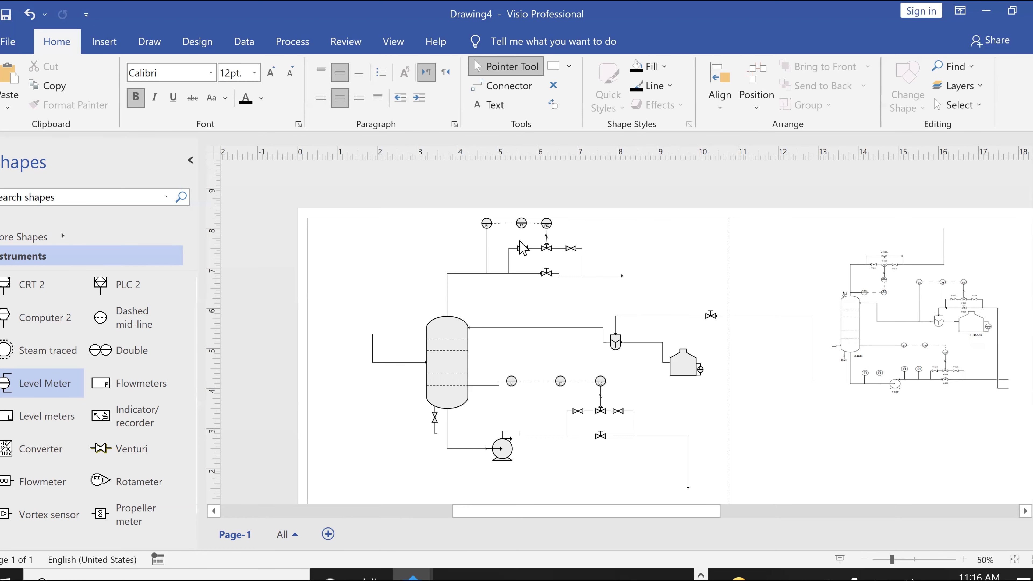
{"action": "left_click_drag", "start_coordinate": [508, 235], "coordinate": [606, 275]}
{"action": "key", "text": "ctrl+z"}
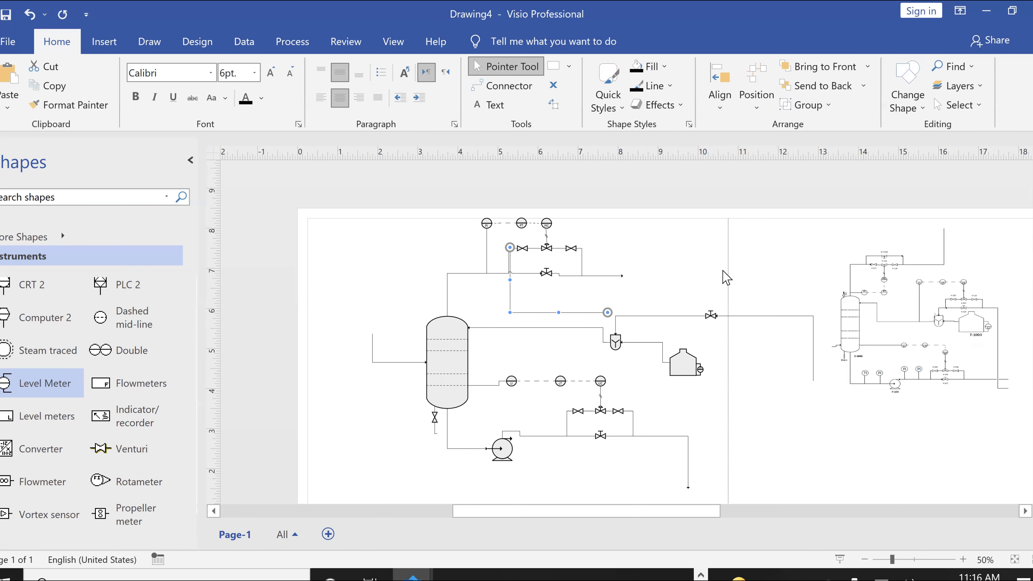
{"action": "key", "text": "ctrl+z"}
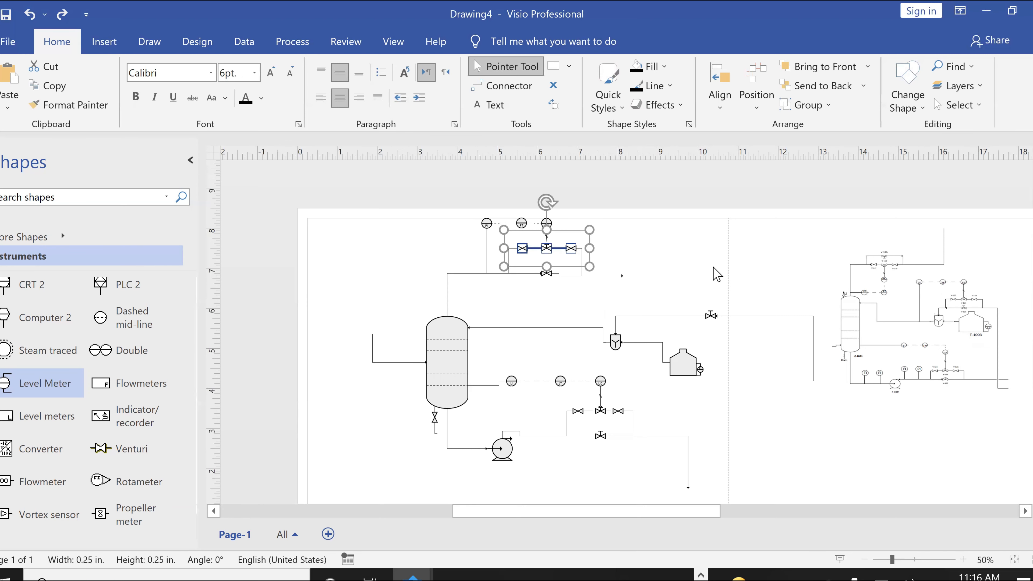
{"action": "key", "text": "ctrl+v"}
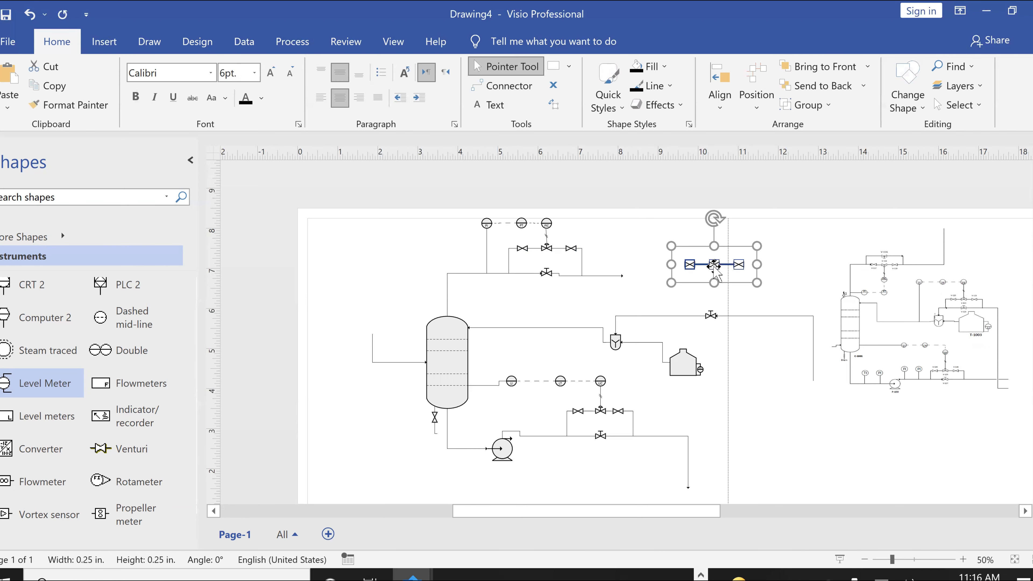
{"action": "left_click_drag", "start_coordinate": [731, 247], "coordinate": [730, 281]}
{"action": "left_click", "coordinate": [653, 254]}
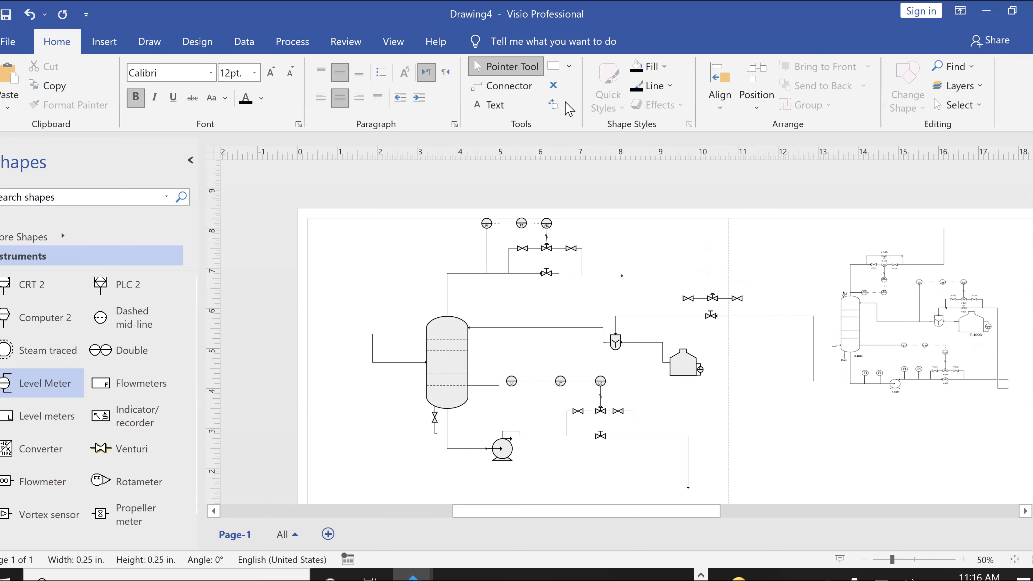
- Draw connectors from both ends of the copied three-valve row down to the mixer feed line, forming a loop around the manual valve
{"action": "left_click", "coordinate": [506, 86]}
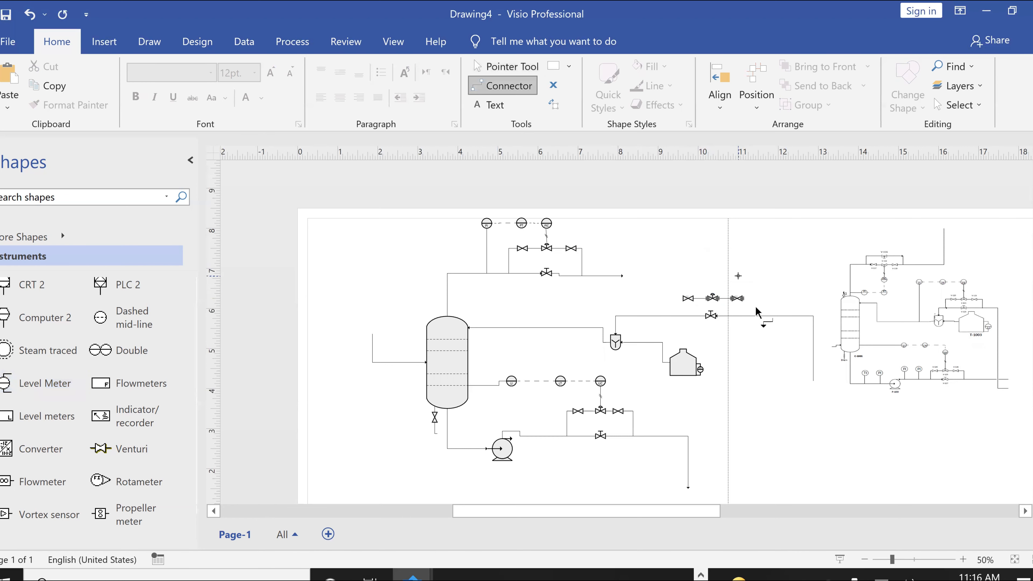
{"action": "left_click_drag", "start_coordinate": [743, 299], "coordinate": [739, 324]}
{"action": "key", "text": "ctrl+z"}
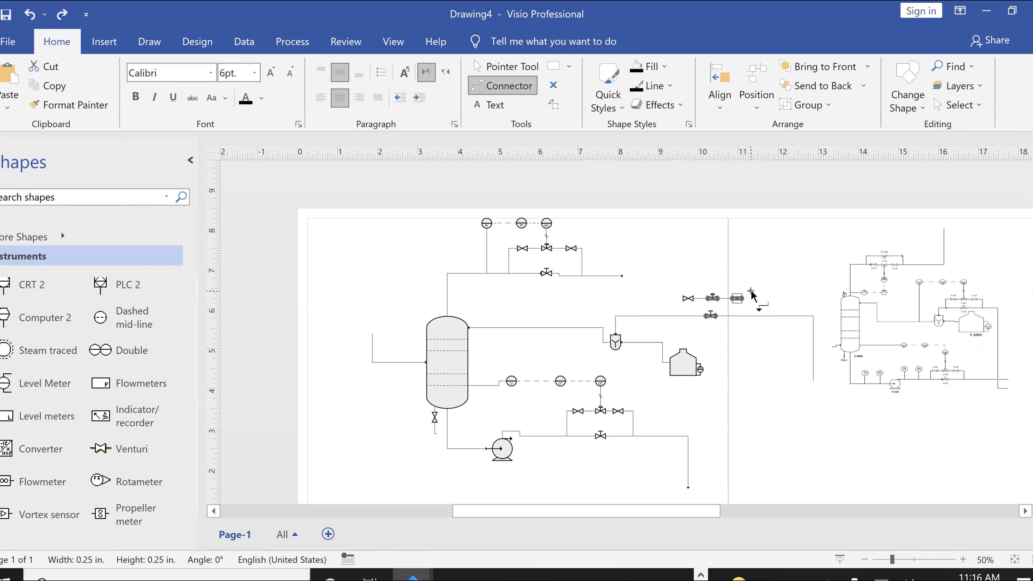
{"action": "scroll", "coordinate": [749, 296], "scroll_direction": "up", "scroll_amount": 5, "text": "ctrl"}
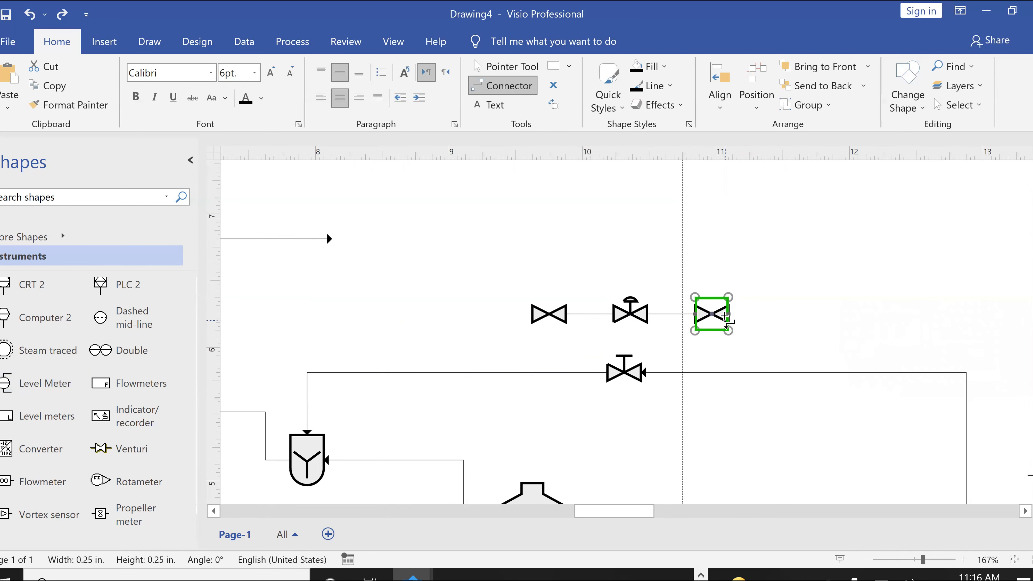
{"action": "left_click_drag", "start_coordinate": [728, 314], "coordinate": [749, 372]}
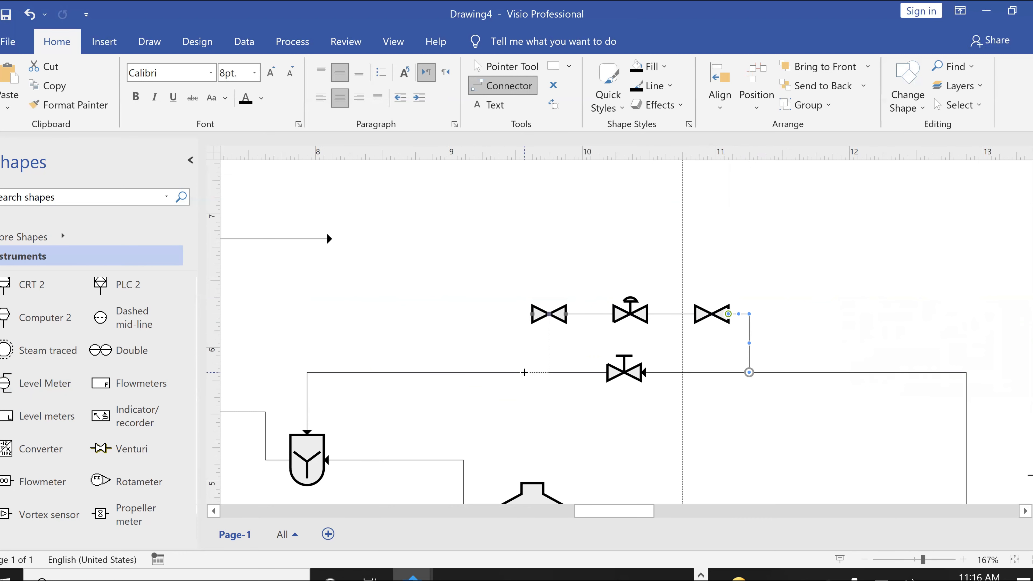
{"action": "left_click_drag", "start_coordinate": [524, 367], "coordinate": [528, 371]}
{"action": "key", "text": "ctrl+z"}
{"action": "left_click_drag", "start_coordinate": [532, 314], "coordinate": [504, 372]}
- Copy the row of three linked instrument bubbles from the overhead control loop and place it above the mixer feed line's three-valve row
{"action": "scroll", "coordinate": [579, 338], "scroll_direction": "down", "scroll_amount": 5}
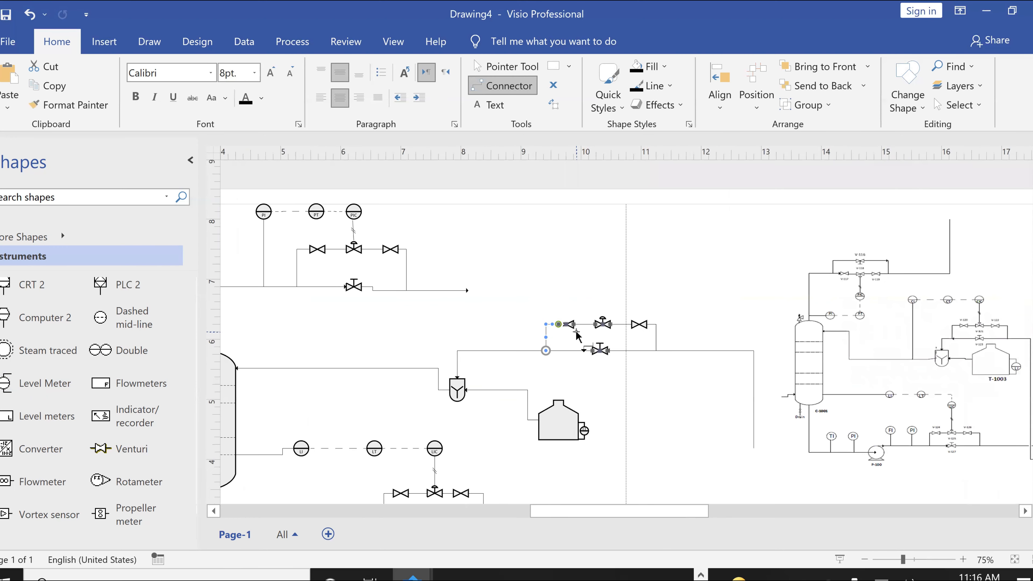
{"action": "scroll", "coordinate": [577, 336], "scroll_direction": "down", "scroll_amount": 1}
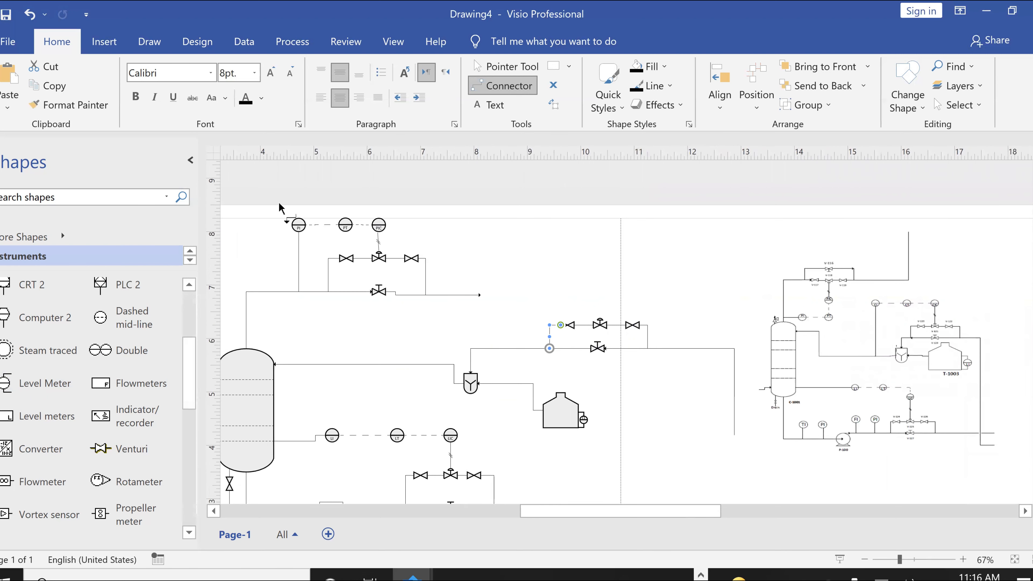
{"action": "left_click_drag", "start_coordinate": [288, 210], "coordinate": [384, 229]}
{"action": "key", "text": "ctrl+z"}
{"action": "left_click", "coordinate": [483, 68]}
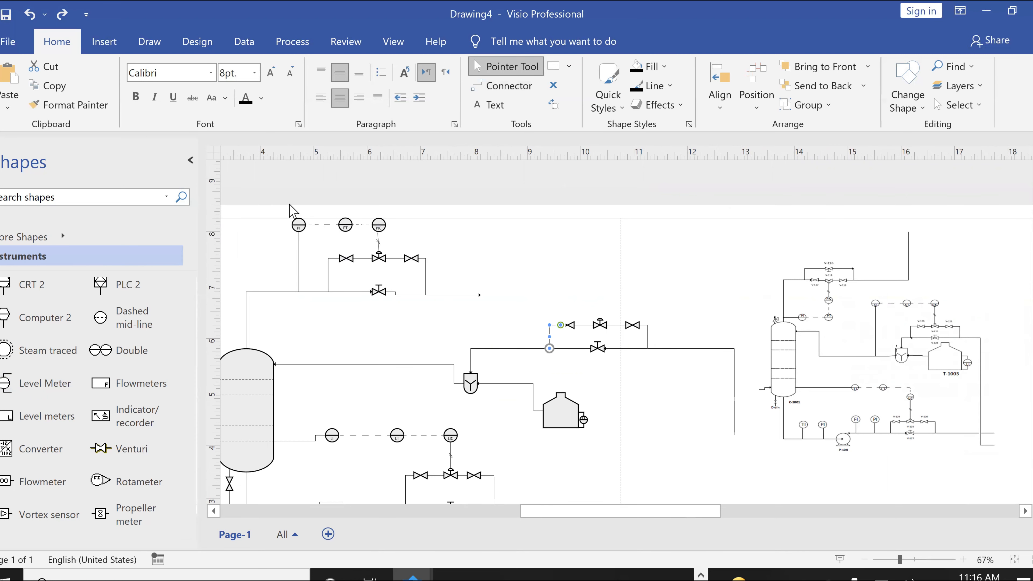
{"action": "left_click_drag", "start_coordinate": [282, 205], "coordinate": [407, 246]}
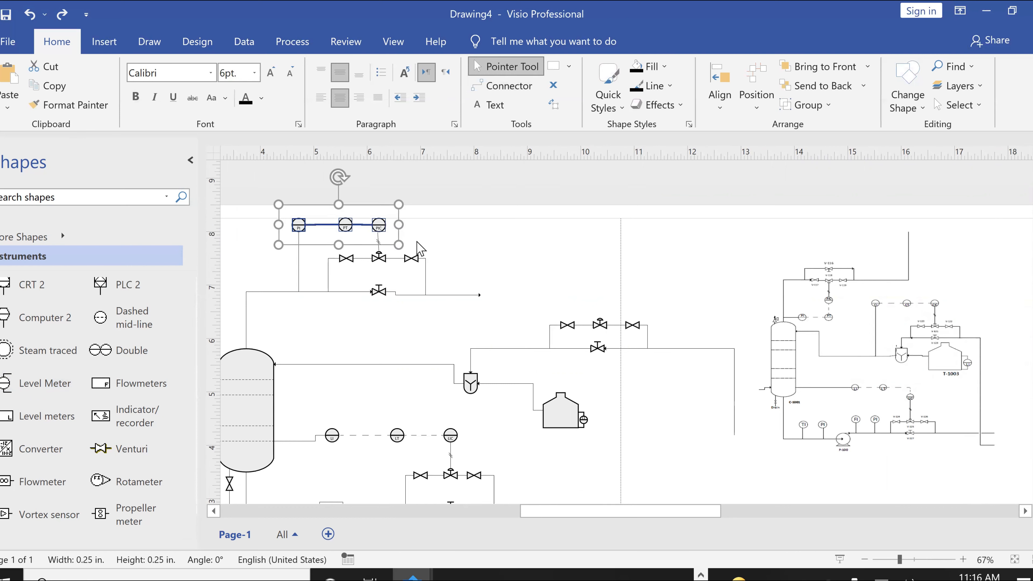
{"action": "key", "text": "ctrl+c"}
{"action": "left_click", "coordinate": [553, 295]}
{"action": "key", "text": "ctrl+v"}
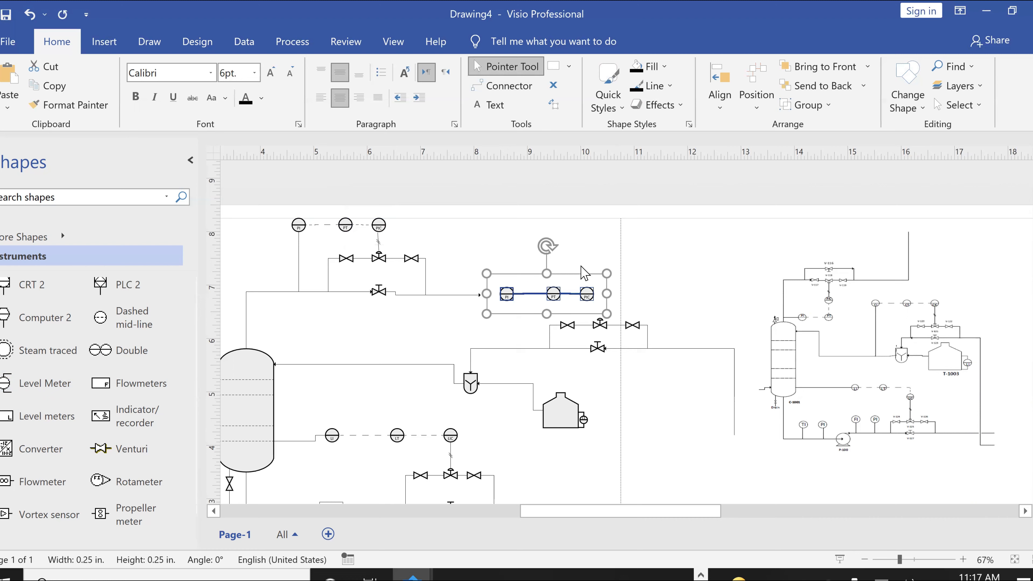
{"action": "left_click_drag", "start_coordinate": [576, 274], "coordinate": [587, 274]}
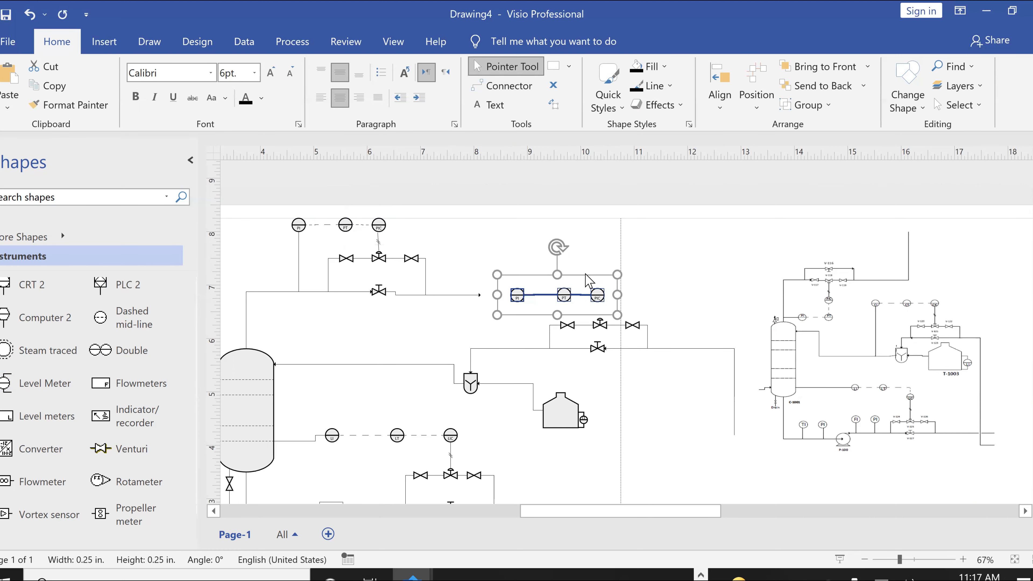
{"action": "left_click", "coordinate": [595, 246]}
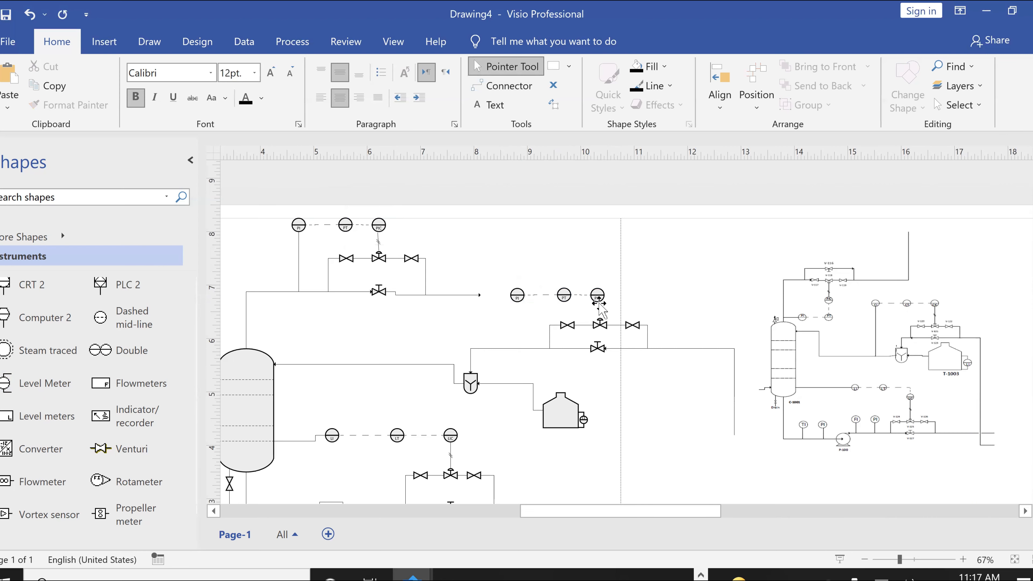
- Relabel the copied instrument bubble directly above the mixer feed line's control valve as CIC
{"action": "left_click", "coordinate": [597, 294]}
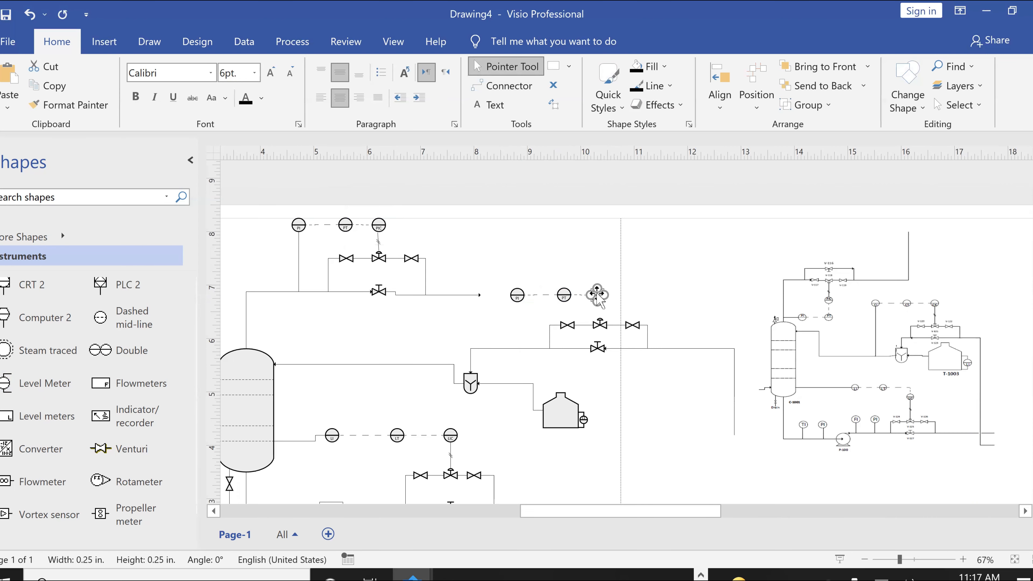
{"action": "scroll", "coordinate": [598, 296], "scroll_direction": "up", "scroll_amount": 2}
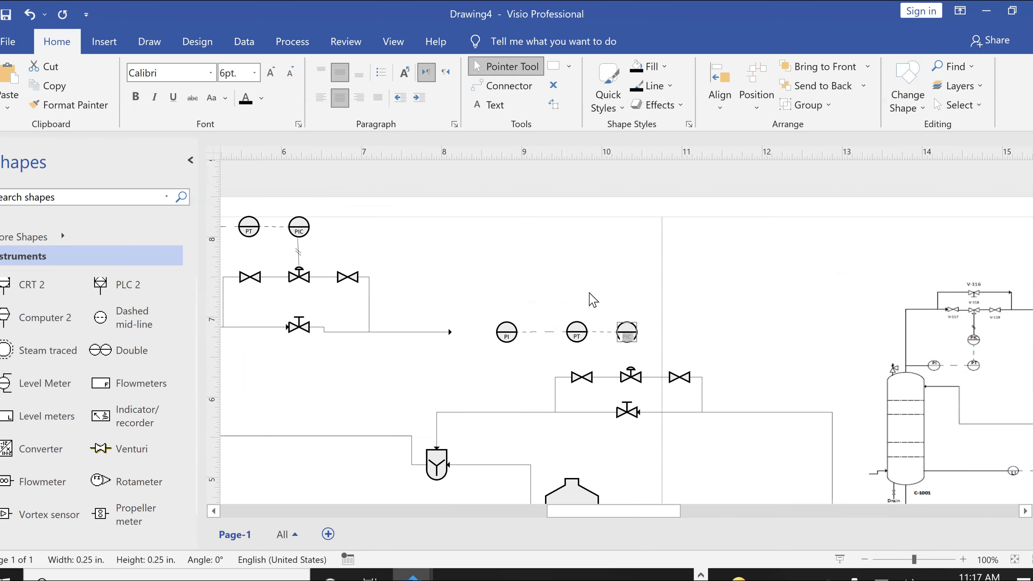
{"action": "type", "text": "CI"}
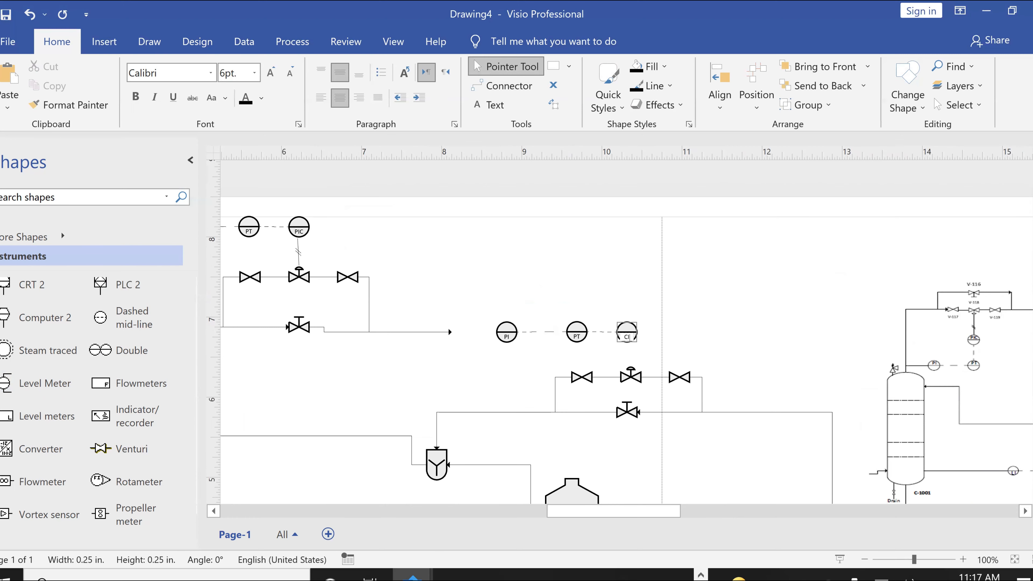
{"action": "type", "text": "C"}
{"action": "left_click", "coordinate": [560, 313]}
{"action": "scroll", "coordinate": [561, 312], "scroll_direction": "down", "scroll_amount": 2}
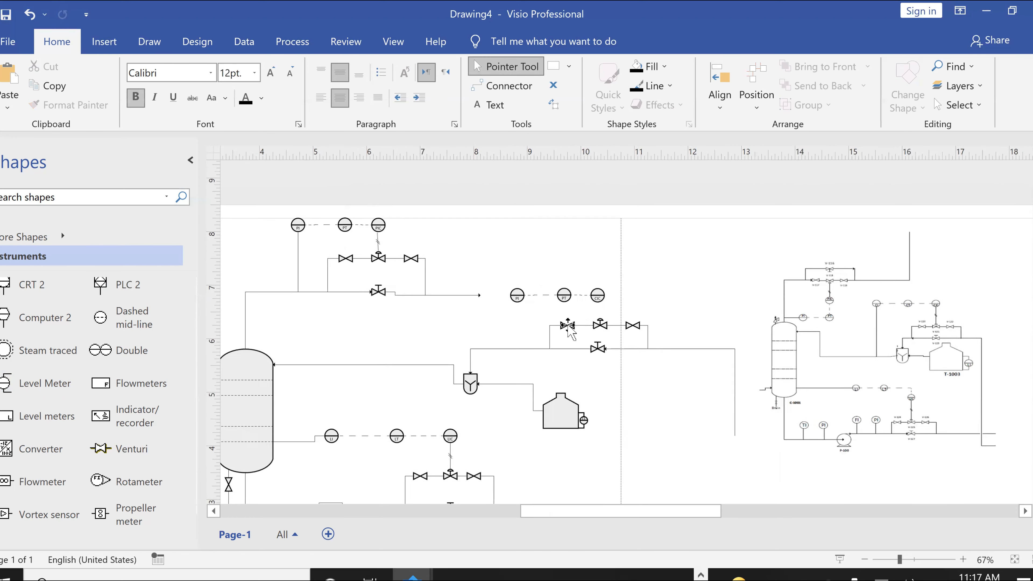
- Relabel the middle instrument bubble of the copied row as CT
{"action": "double_click", "coordinate": [560, 297]}
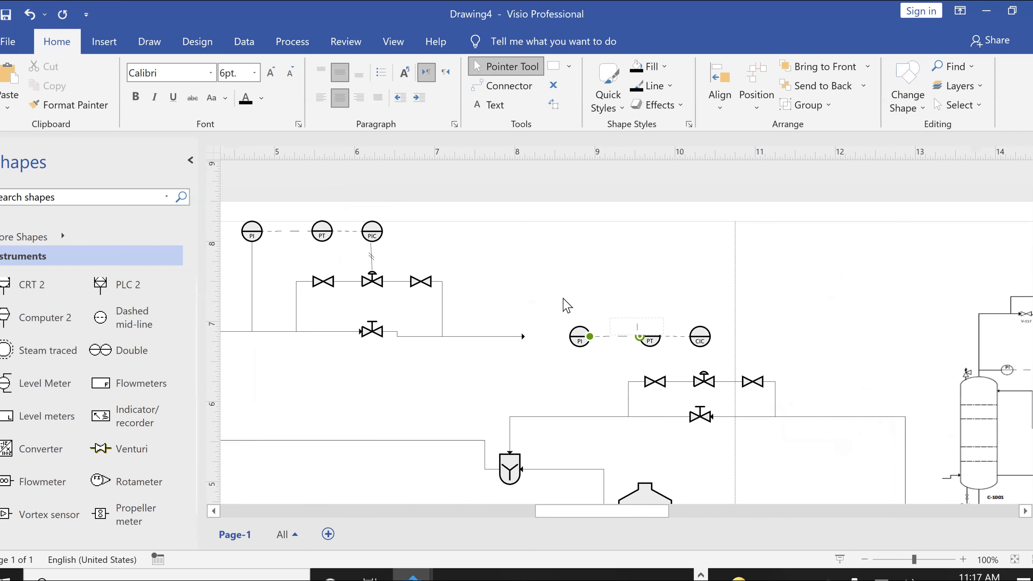
{"action": "left_click", "coordinate": [621, 352]}
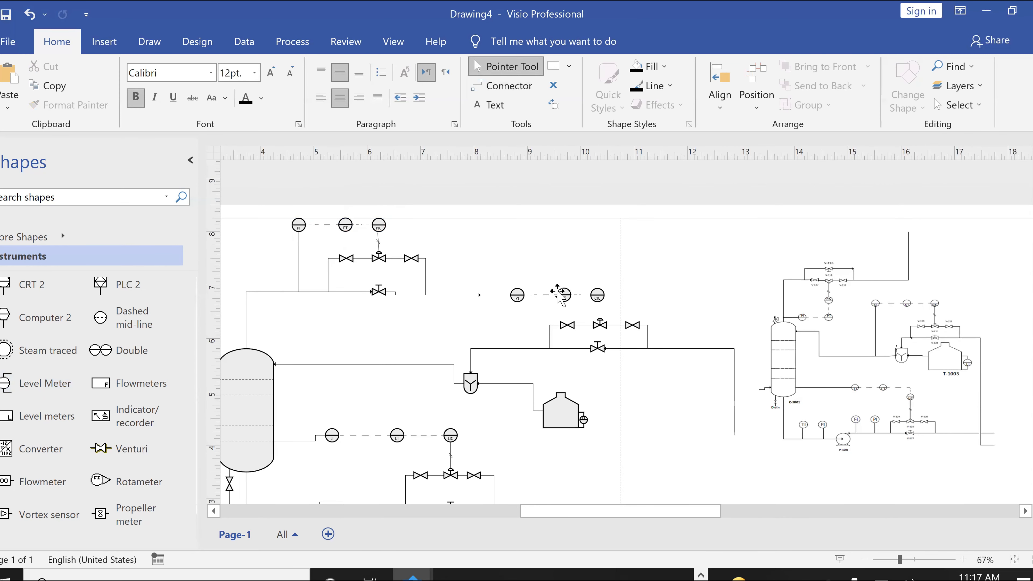
{"action": "double_click", "coordinate": [565, 299]}
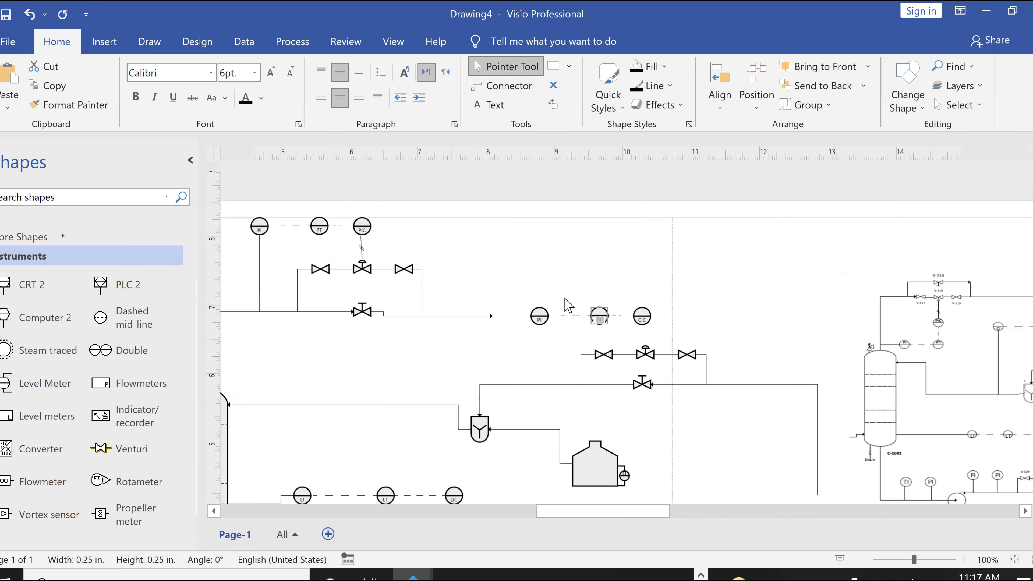
{"action": "type", "text": "C"}
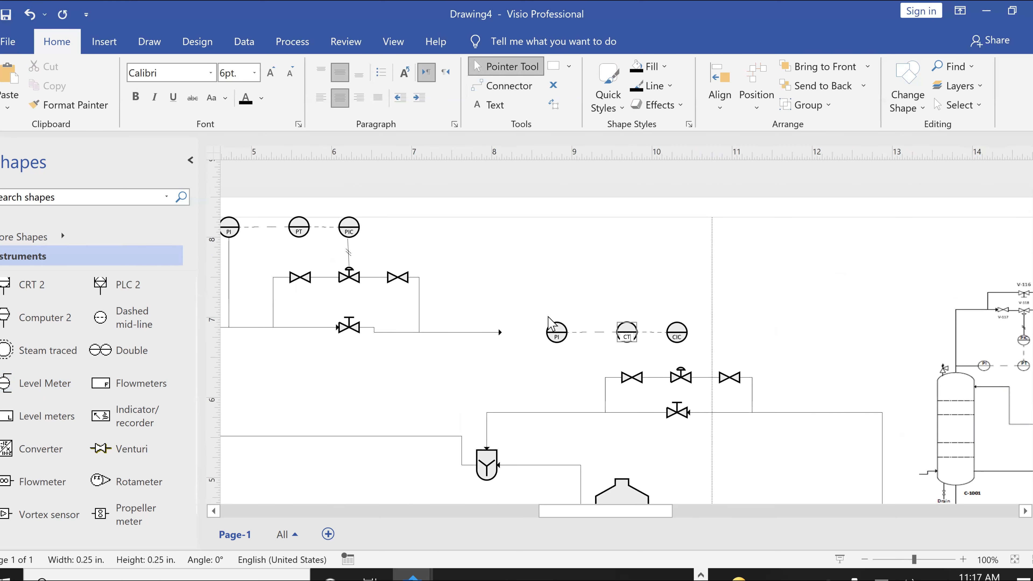
{"action": "type", "text": "T"}
{"action": "left_click", "coordinate": [519, 318]}
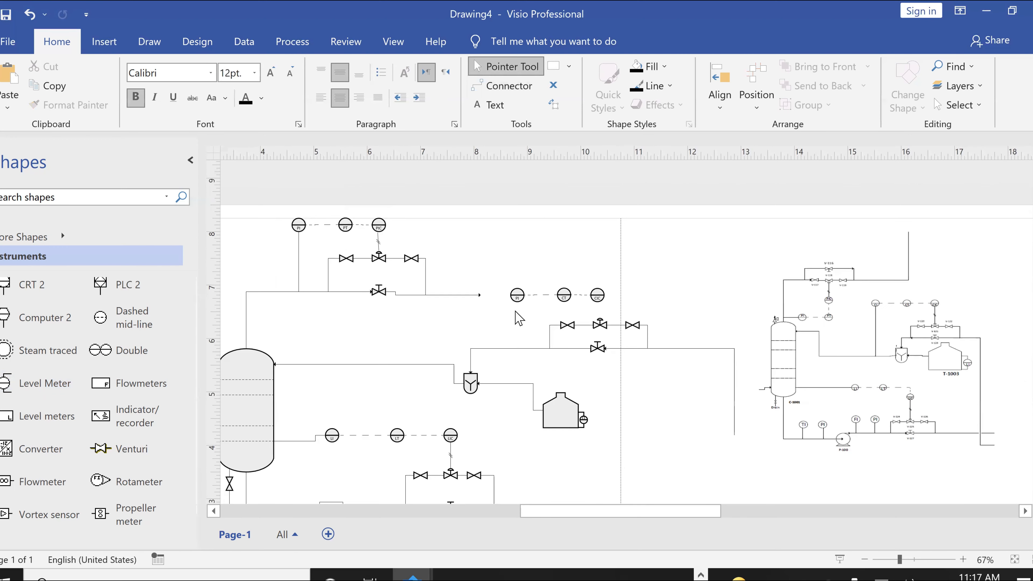
- Relabel the leftmost instrument bubble of the copied row as CI
{"action": "double_click", "coordinate": [517, 296]}
{"action": "type", "text": "CI"}
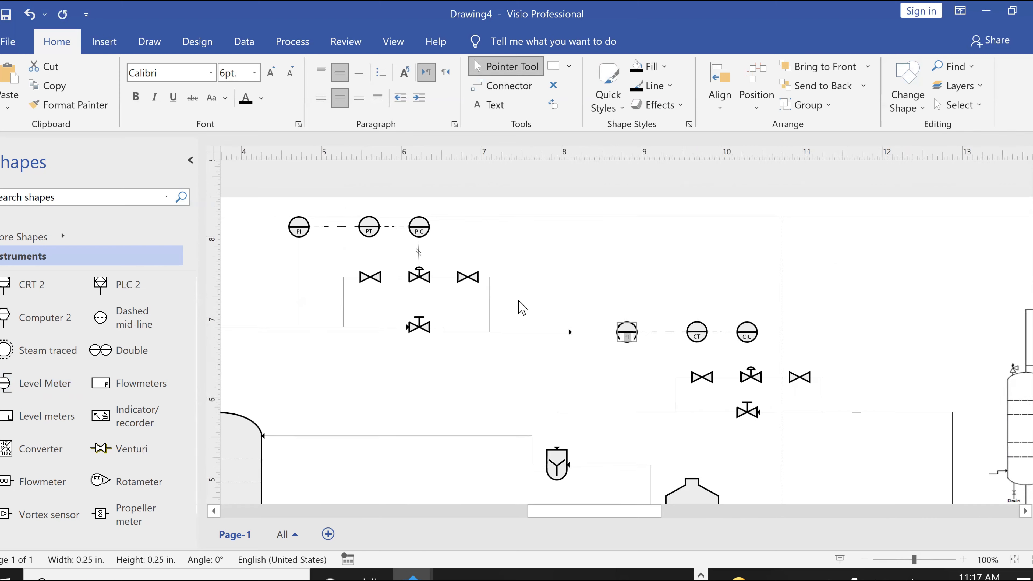
{"action": "left_click", "coordinate": [529, 371]}
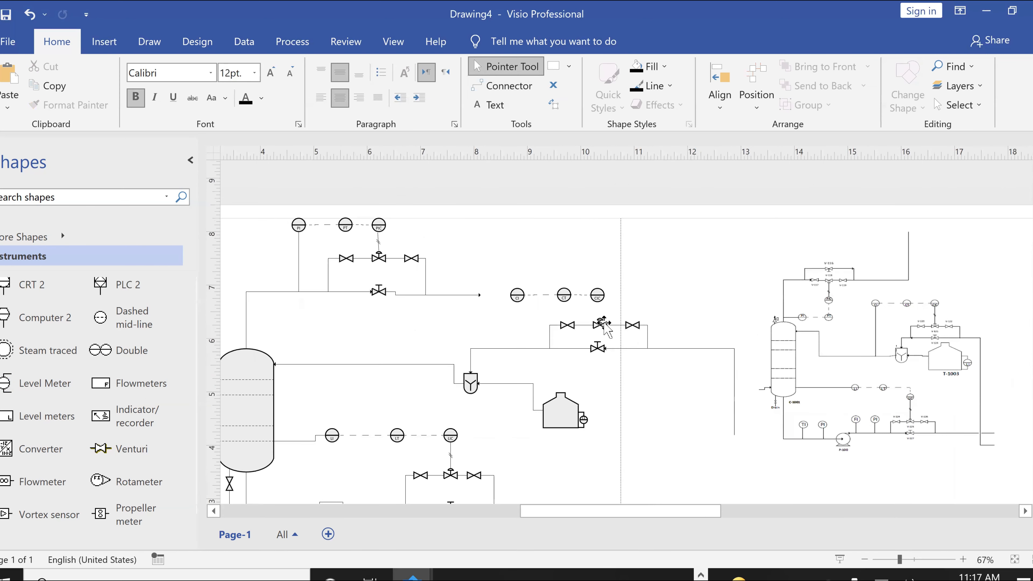
- Draw a connector from the bottom of the CI bubble down to the mixer feed line
{"action": "left_click", "coordinate": [504, 89]}
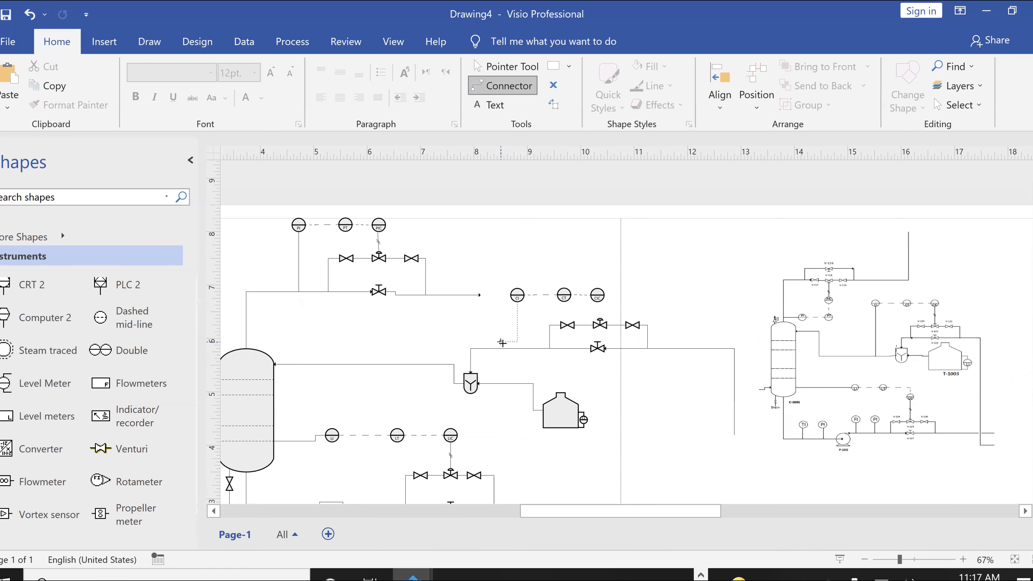
{"action": "left_click", "coordinate": [508, 348]}
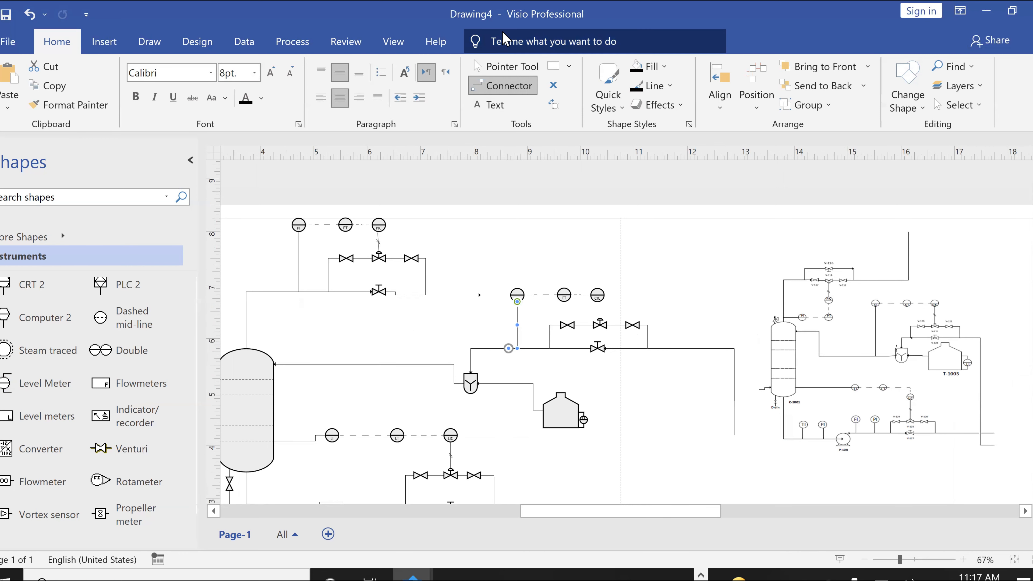
{"action": "left_click", "coordinate": [516, 68]}
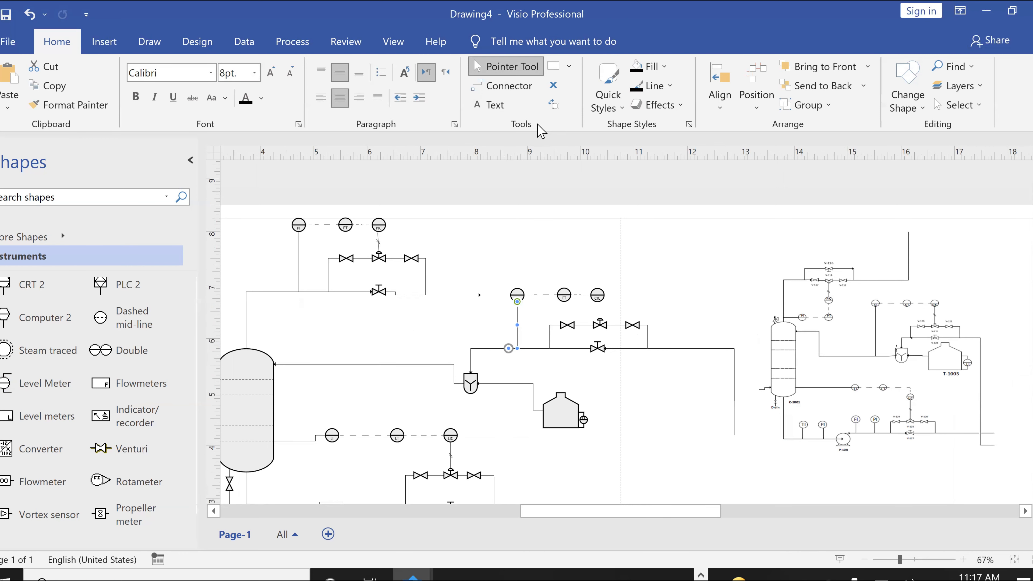
{"action": "left_click", "coordinate": [553, 224]}
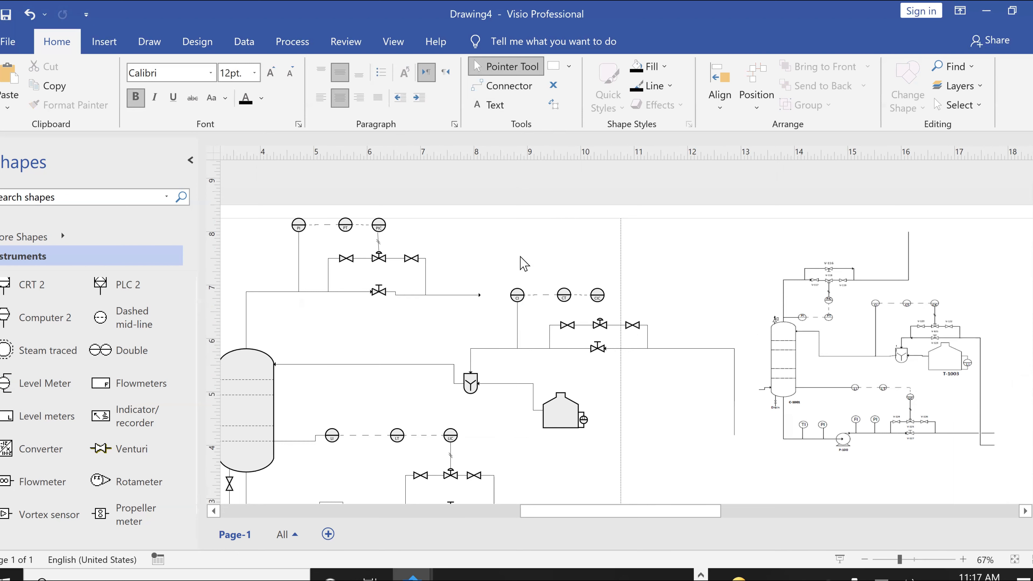
- Copy the signal line below the PIC bubble and place the copy from the CIC bubble down towards the mixer feed line's control valve
{"action": "left_click", "coordinate": [378, 241]}
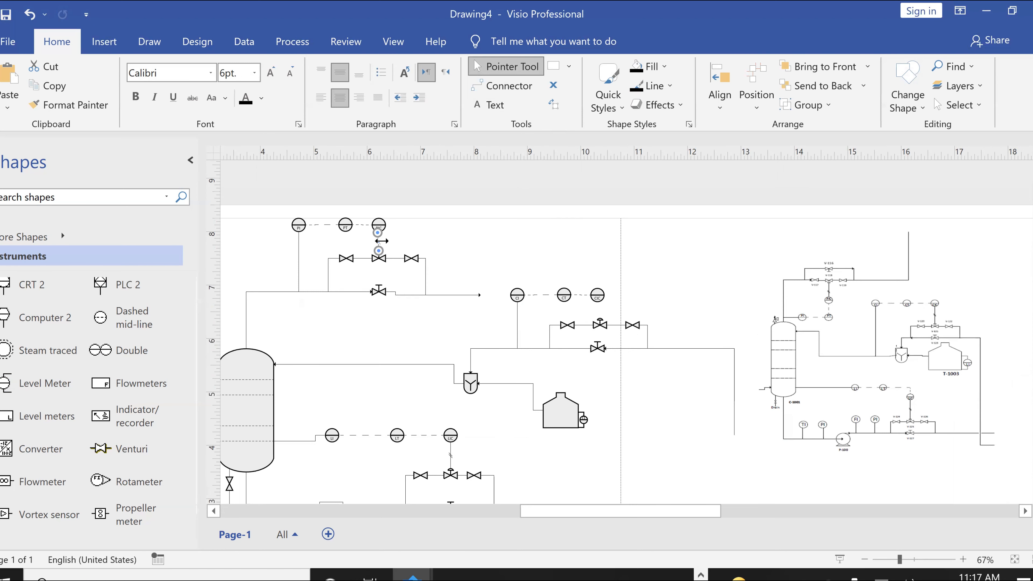
{"action": "left_click", "coordinate": [588, 308]}
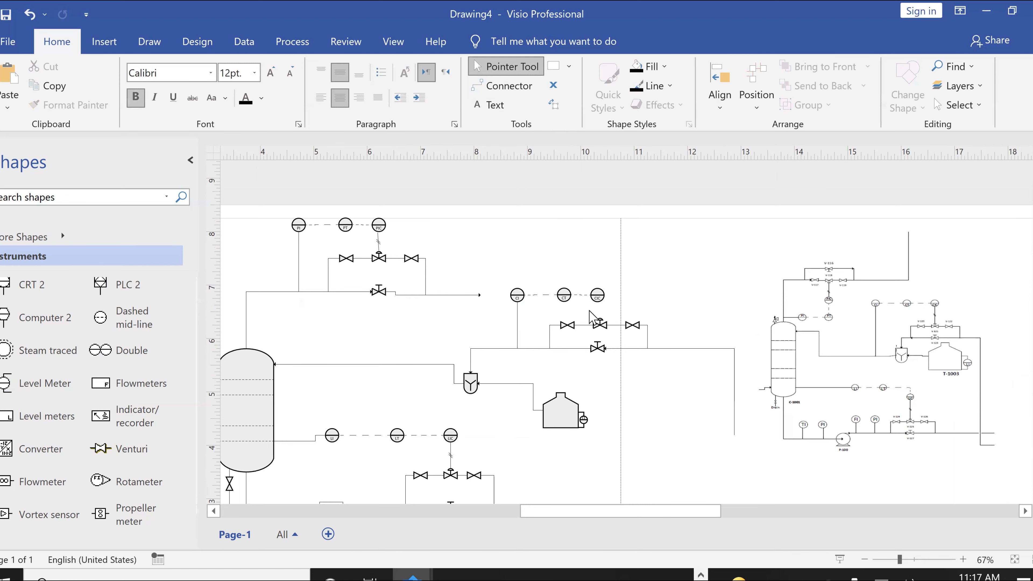
{"action": "key", "text": "ctrl+v"}
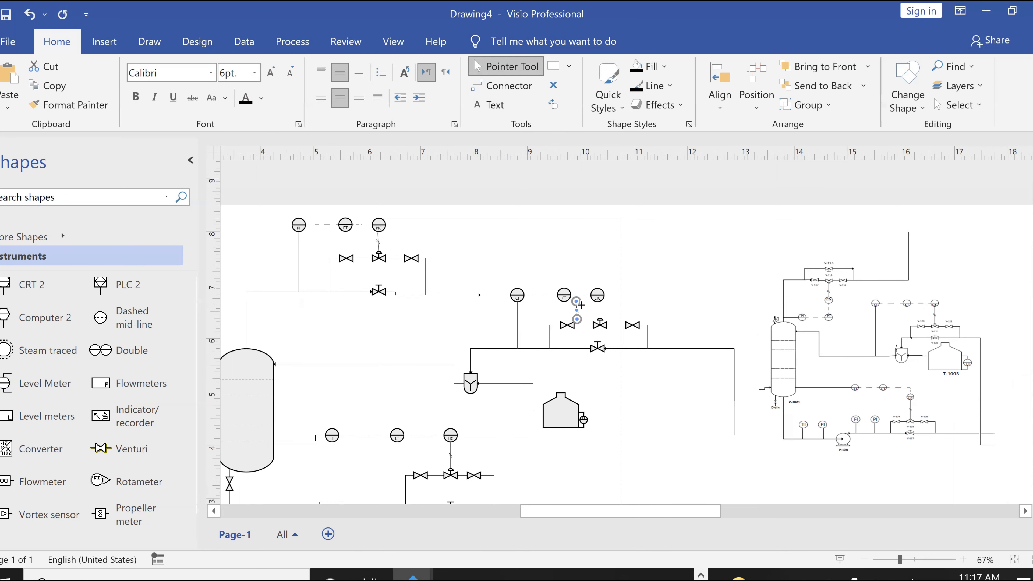
{"action": "left_click_drag", "start_coordinate": [596, 302], "coordinate": [597, 302]}
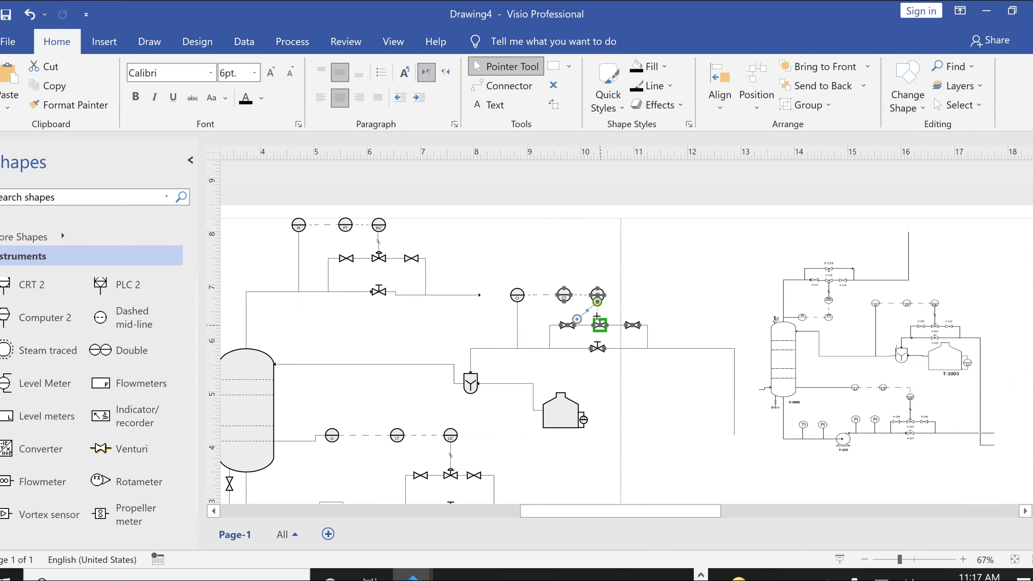
{"action": "left_click_drag", "start_coordinate": [596, 315], "coordinate": [597, 314]}
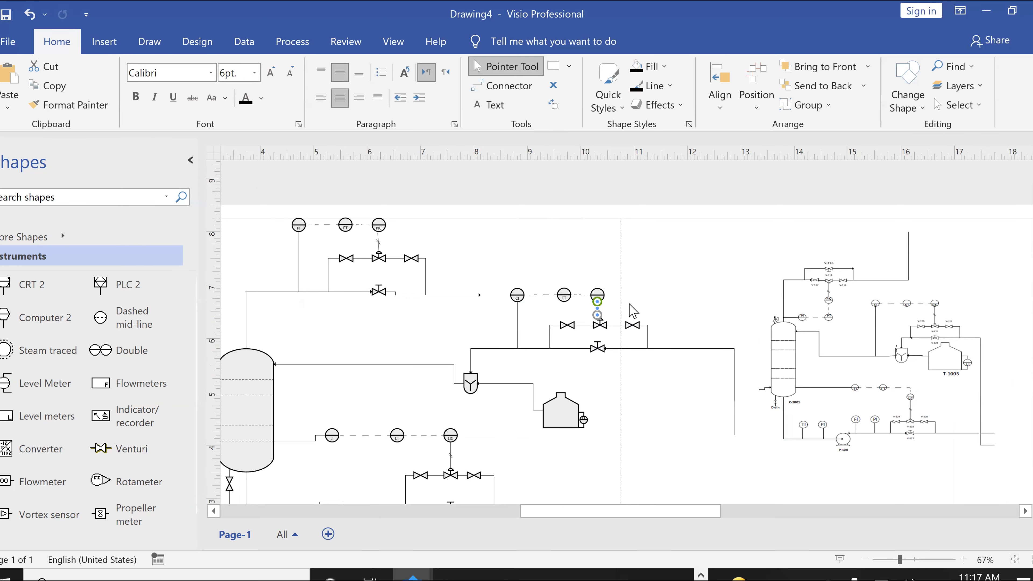
{"action": "left_click", "coordinate": [615, 297]}
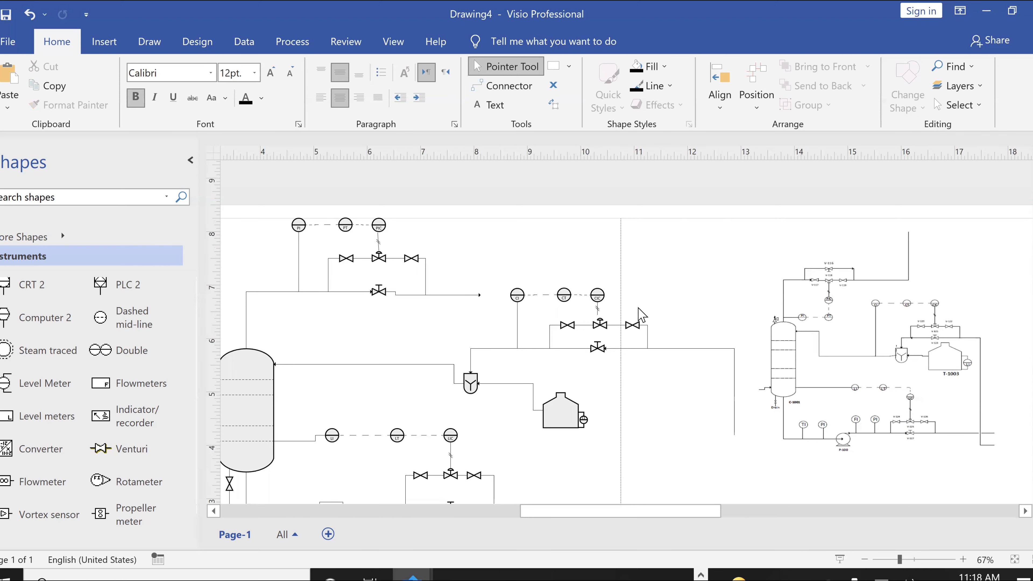
- Attach the lower end of the CIC signal line to the top of the control valve's actuator
{"action": "scroll", "coordinate": [635, 308], "scroll_direction": "up", "scroll_amount": 3}
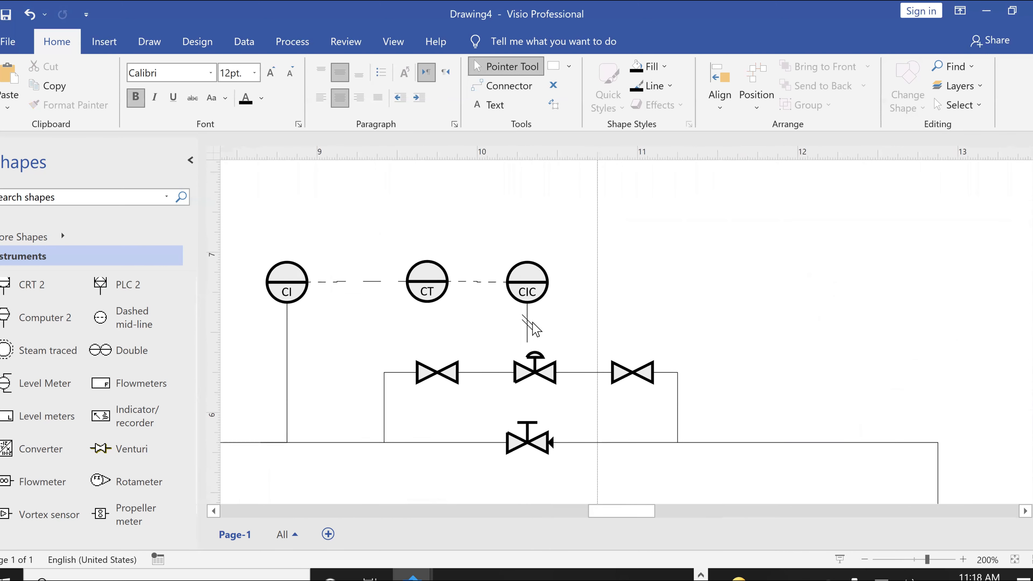
{"action": "left_click", "coordinate": [528, 341]}
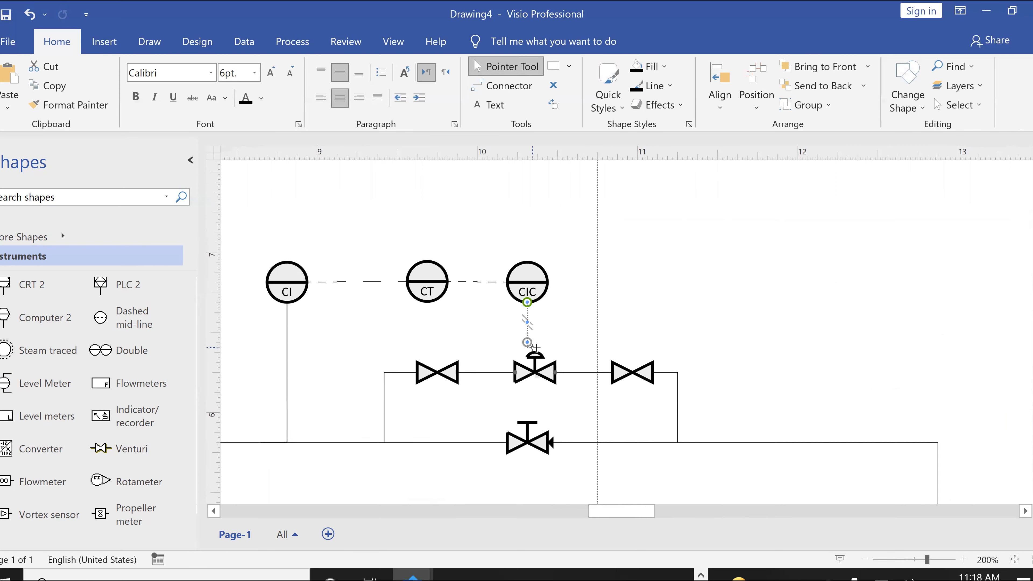
{"action": "left_click_drag", "start_coordinate": [536, 349], "coordinate": [535, 350]}
{"action": "left_click", "coordinate": [677, 301]}
{"action": "scroll", "coordinate": [666, 299], "scroll_direction": "down", "scroll_amount": 3}
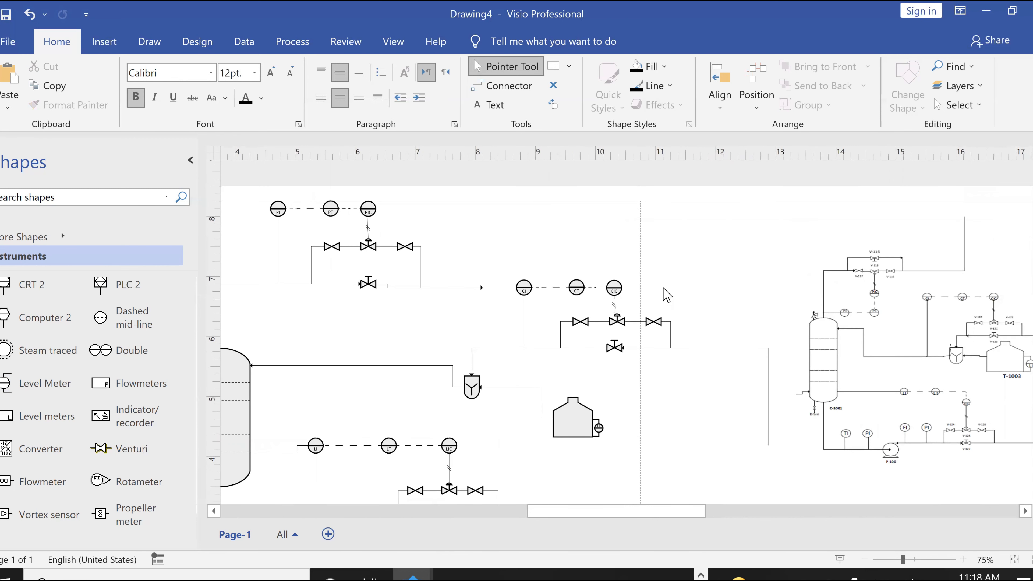
- Delete the reference diagram picture beside the drawing
{"action": "left_click", "coordinate": [854, 330]}
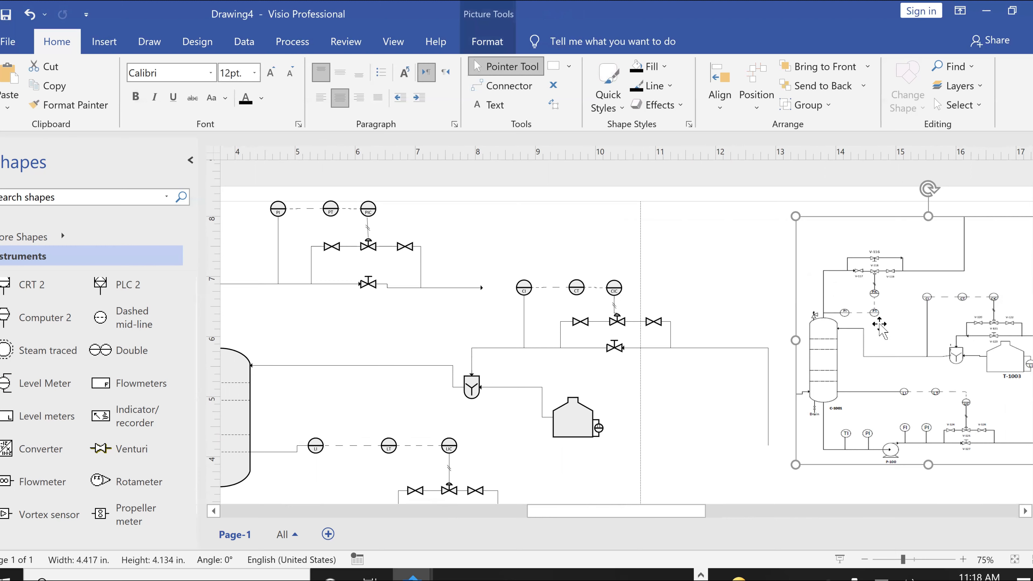
{"action": "key", "text": "Delete"}
{"action": "scroll", "coordinate": [632, 294], "scroll_direction": "down", "scroll_amount": 2}
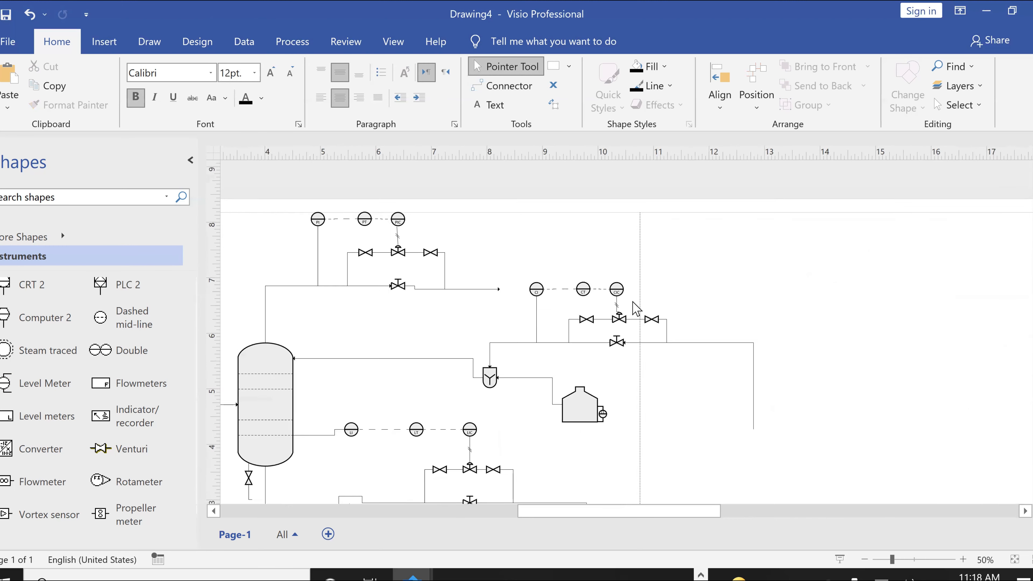
{"action": "scroll", "coordinate": [632, 297], "scroll_direction": "up", "scroll_amount": 1}
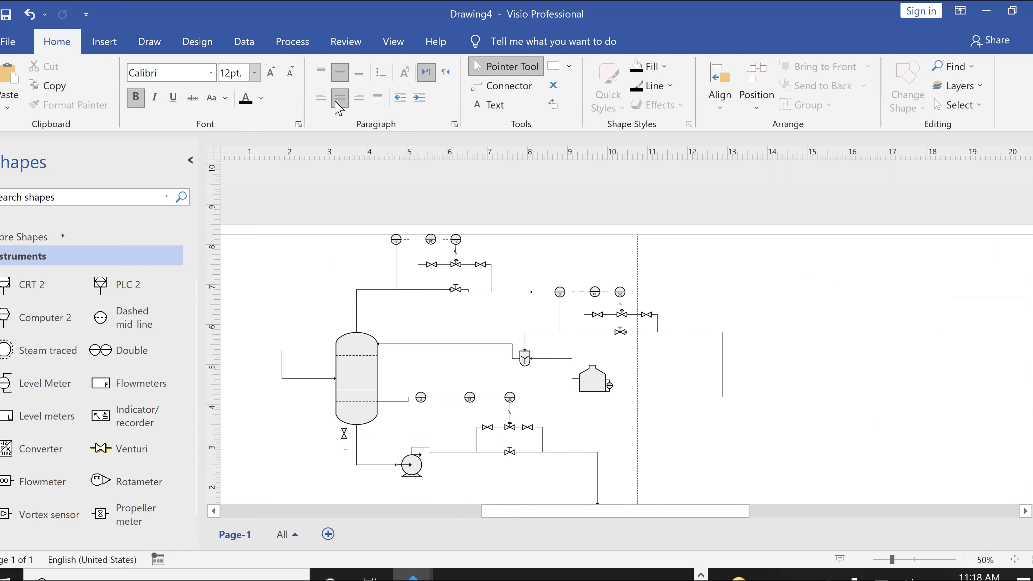
- Resize the page to the extents of the finished piping diagram with the Fit to Drawing page size
{"action": "left_click", "coordinate": [393, 41]}
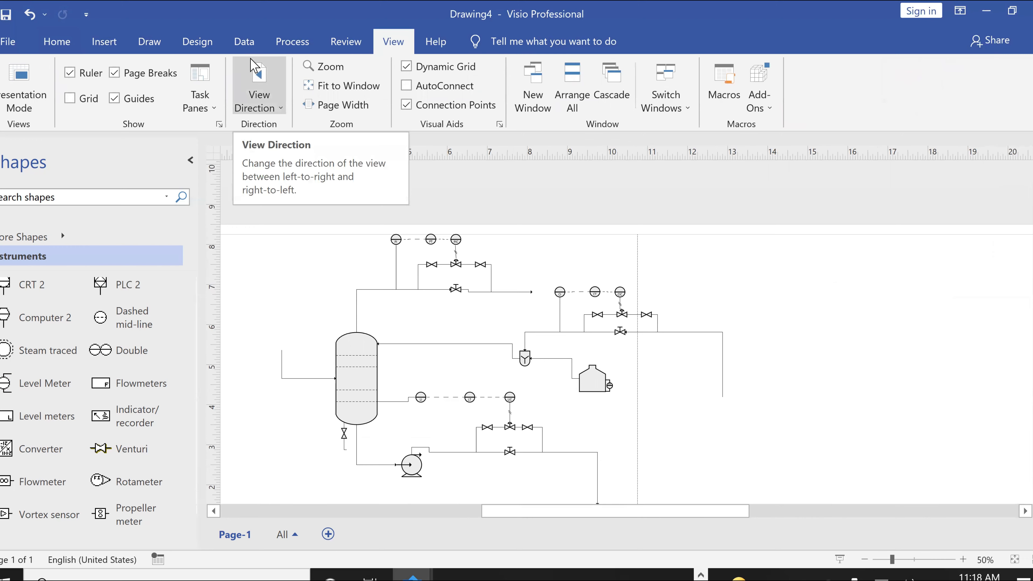
{"action": "left_click", "coordinate": [324, 88]}
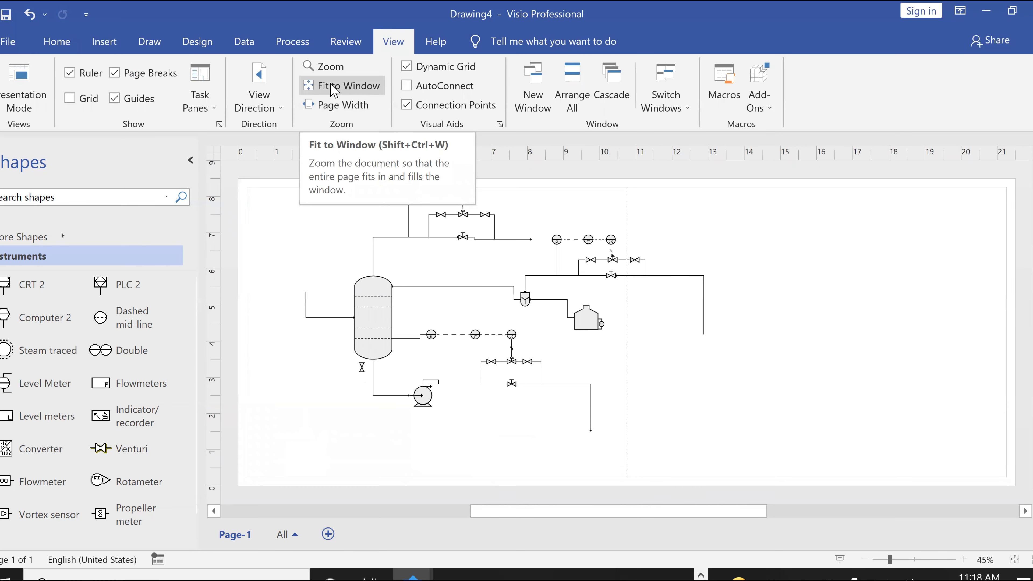
{"action": "left_click", "coordinate": [328, 43]}
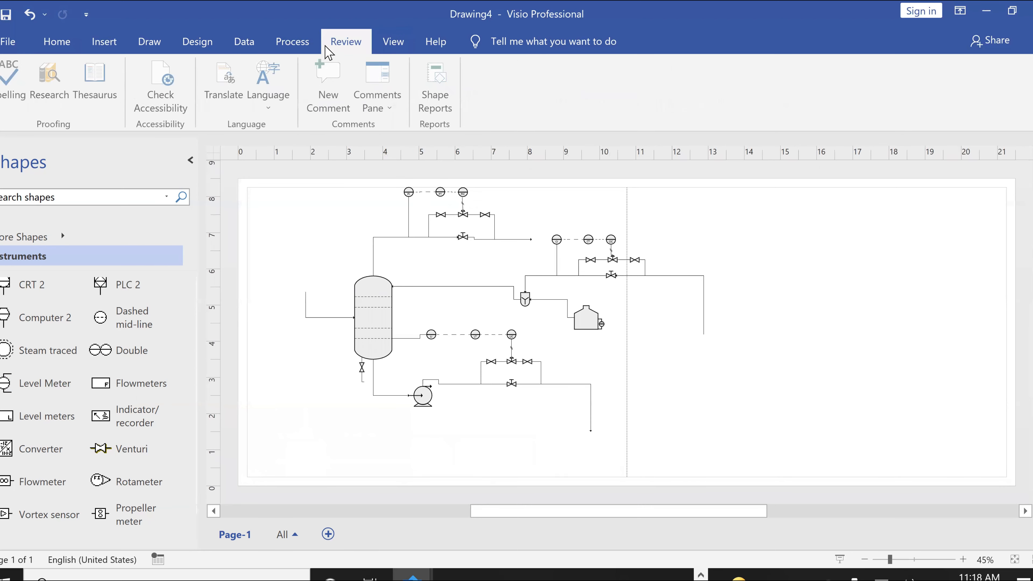
{"action": "left_click", "coordinate": [294, 44]}
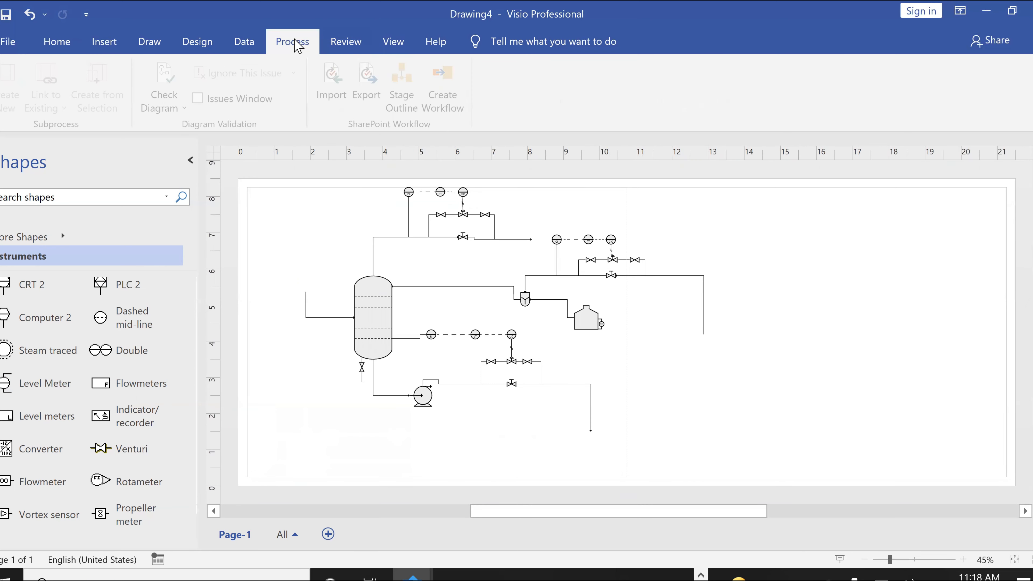
{"action": "left_click", "coordinate": [246, 45]}
{"action": "left_click", "coordinate": [198, 42]}
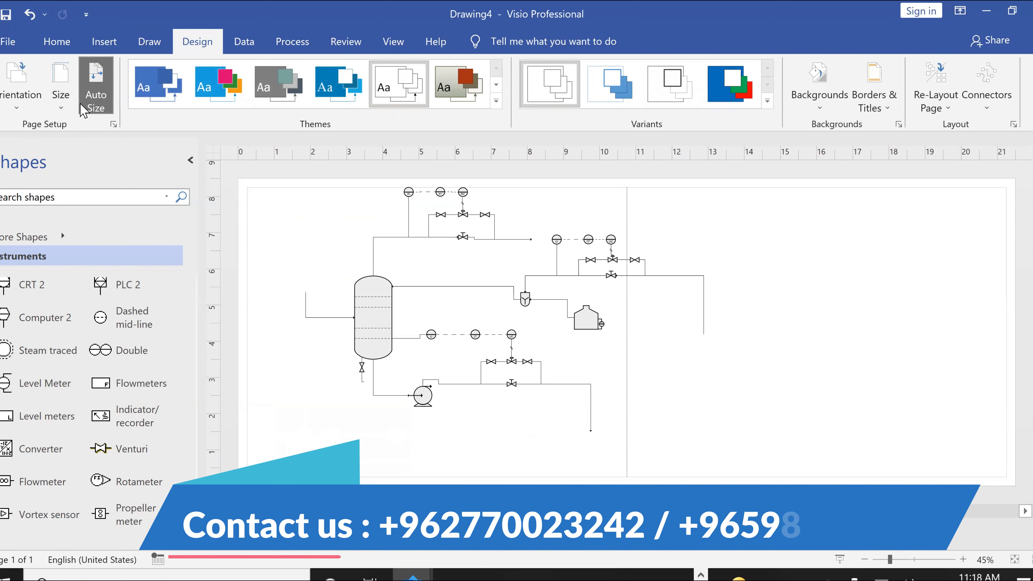
{"action": "left_click", "coordinate": [75, 107]}
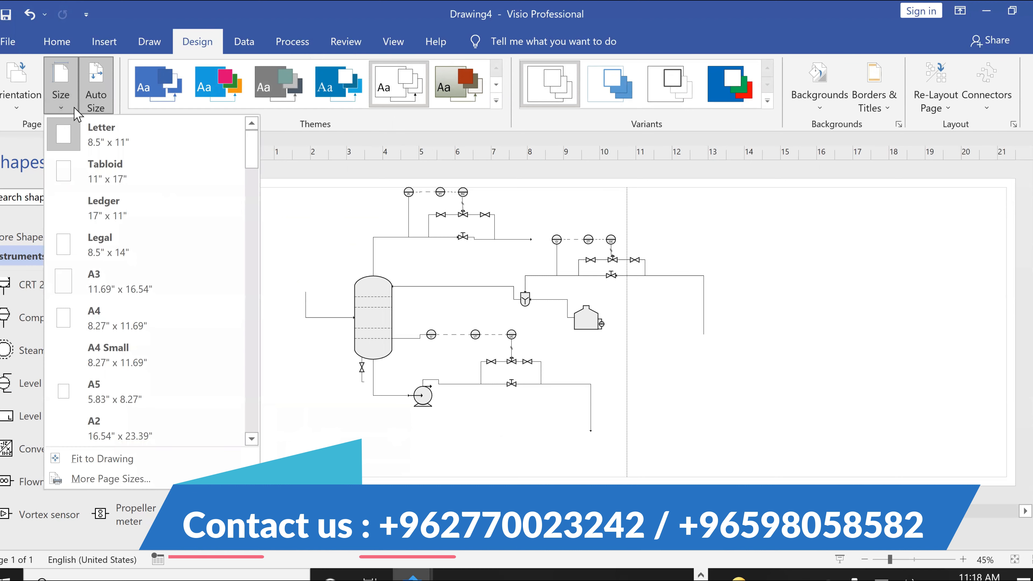
{"action": "left_click", "coordinate": [129, 458]}
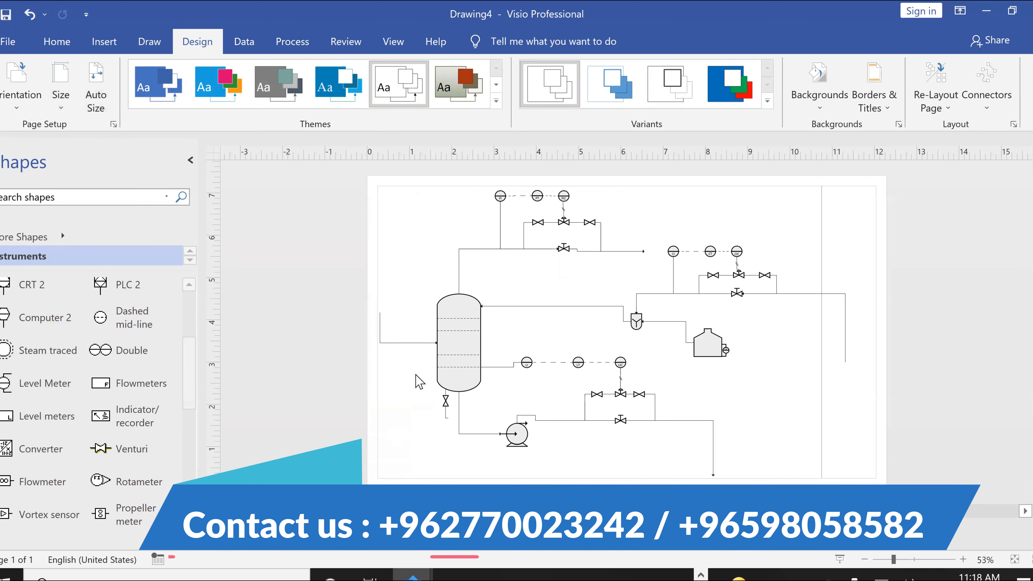